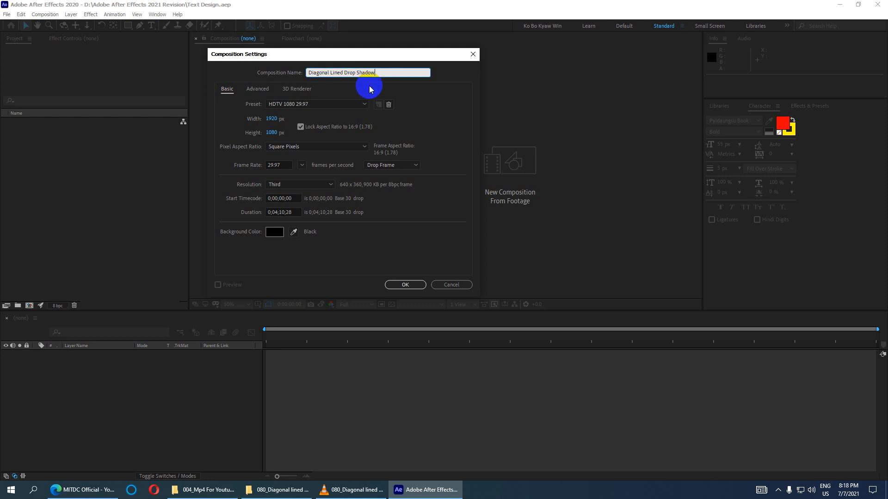
Create the HDTV 1080 29.97 composition "Diagonal Lined Drop Shadow" with a duration of 0;00;10;28.
drag(380, 73, 182, 92)
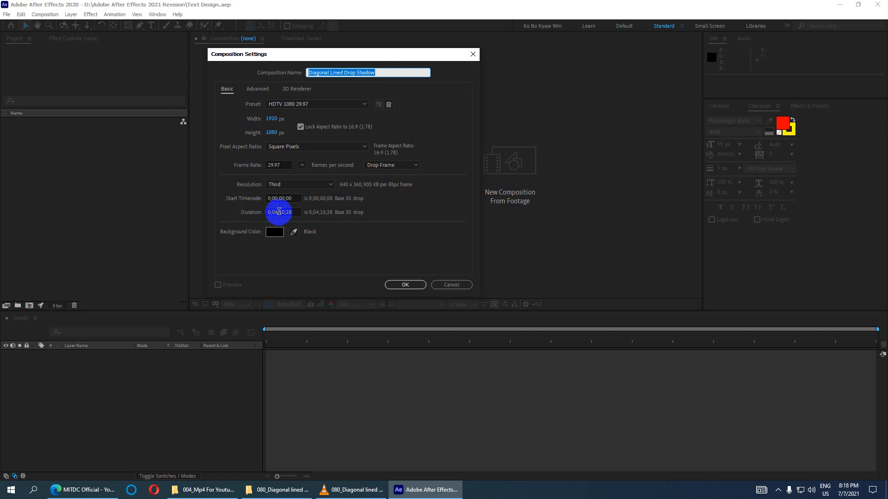
click(277, 212)
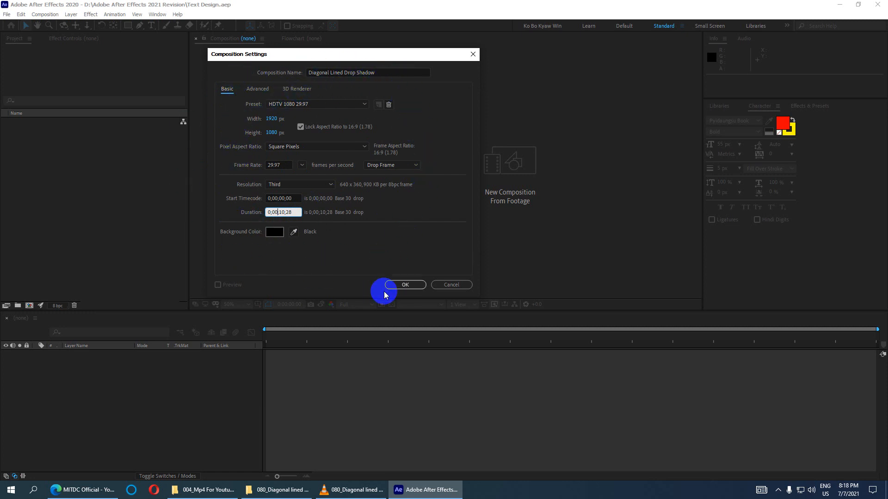
click(401, 284)
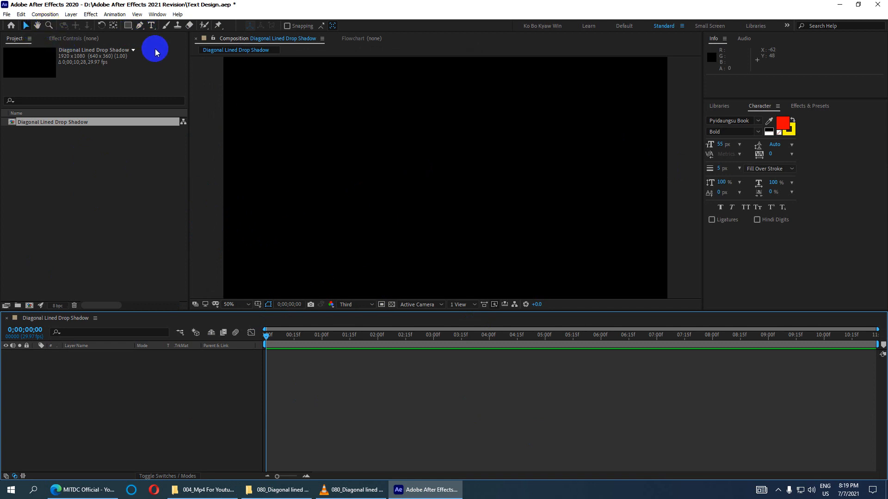
Create a 150 px text layer reading "mitdc" and move it to about 586, 678 in the composition.
key(ctrl+t)
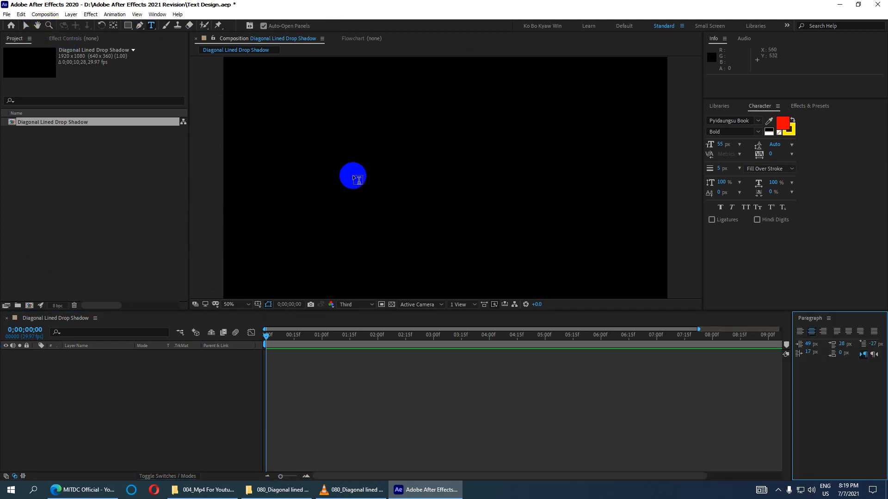
click(352, 165)
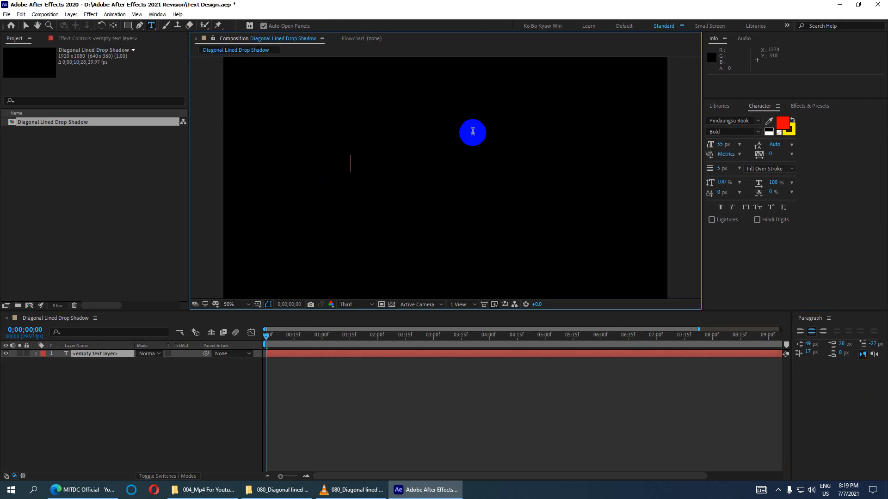
click(721, 144)
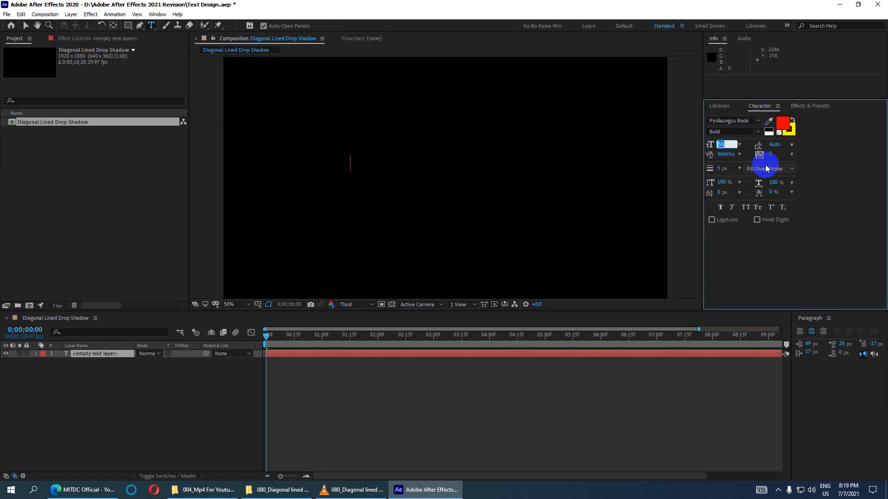
text(150)
key(Return)
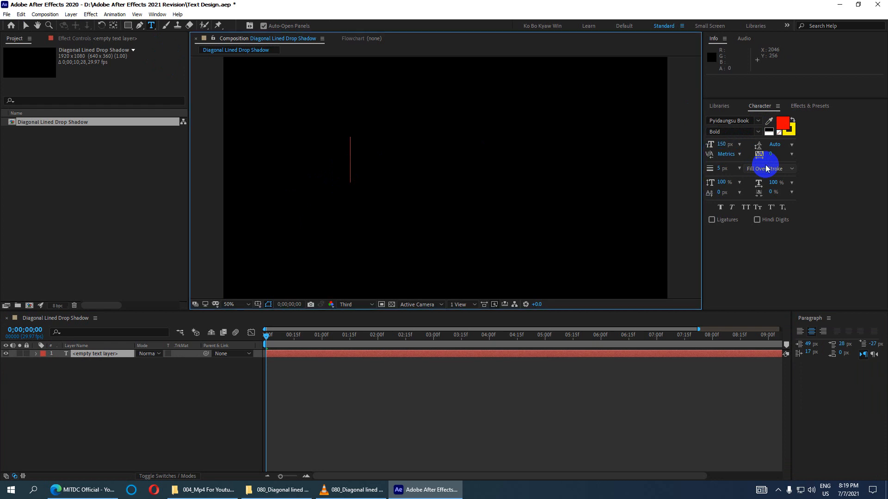
text(mitdc)
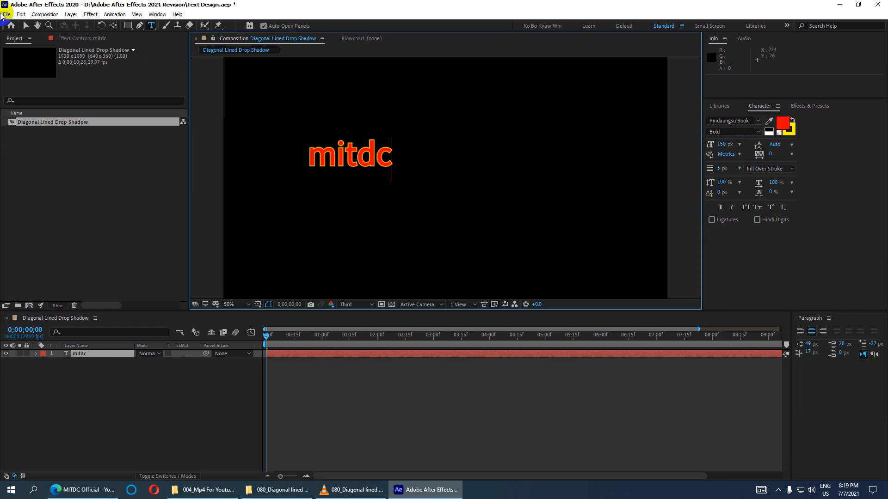
click(26, 25)
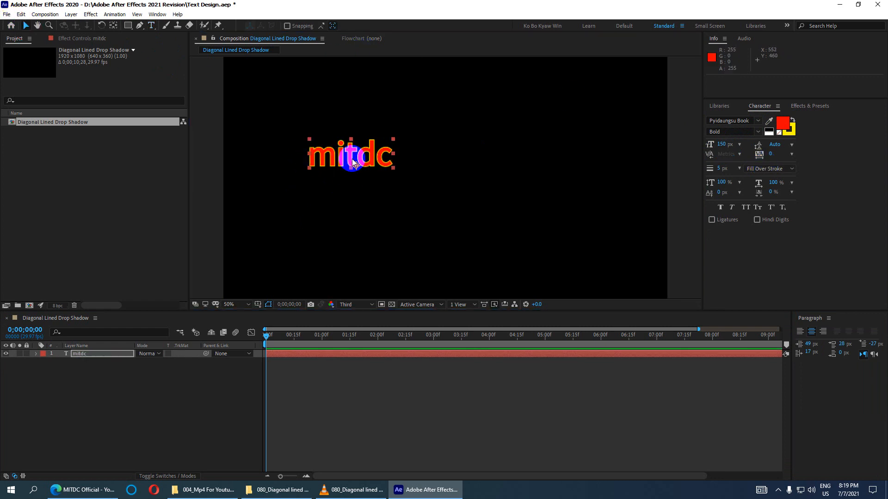
drag(341, 154, 340, 198)
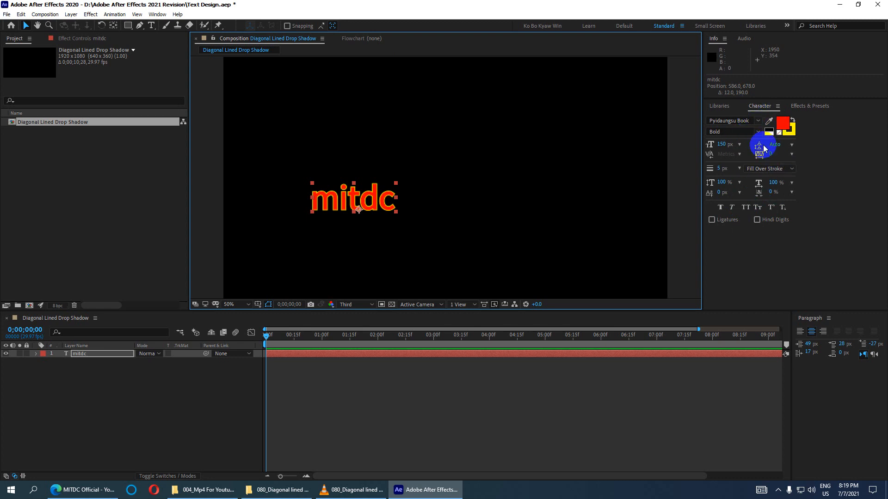
Apply All Caps to the mitdc text layer.
click(777, 107)
click(724, 111)
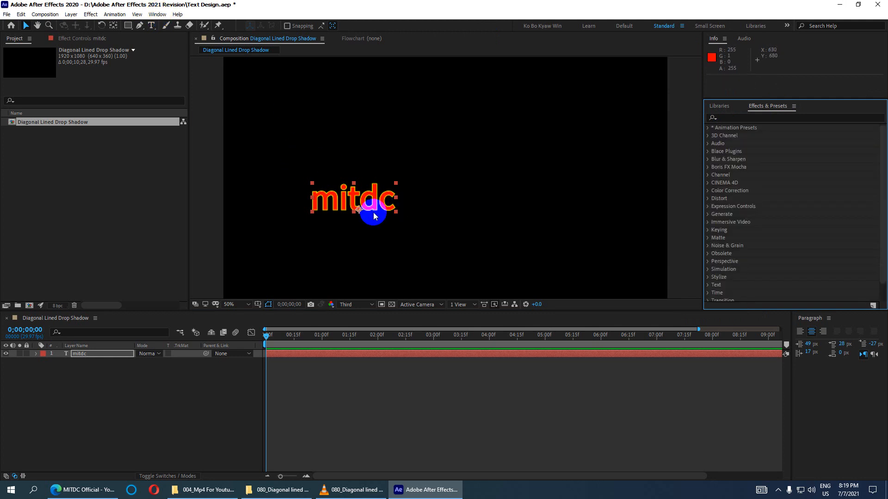
click(157, 14)
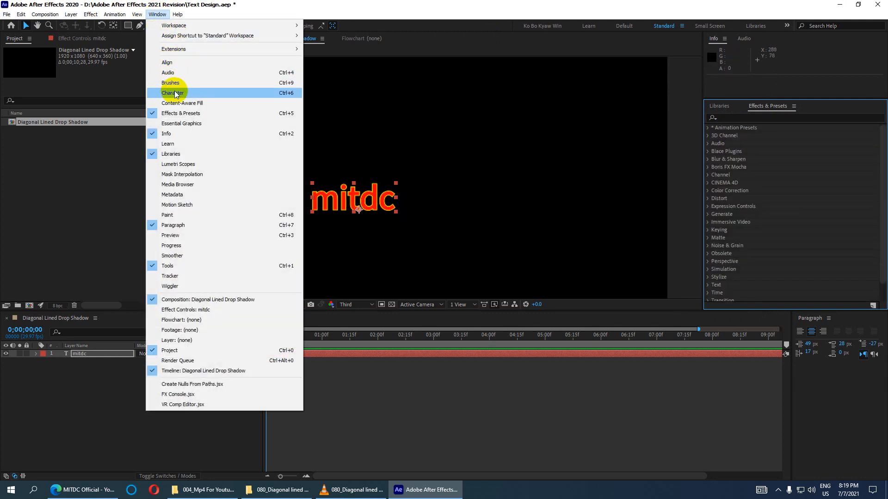
click(172, 92)
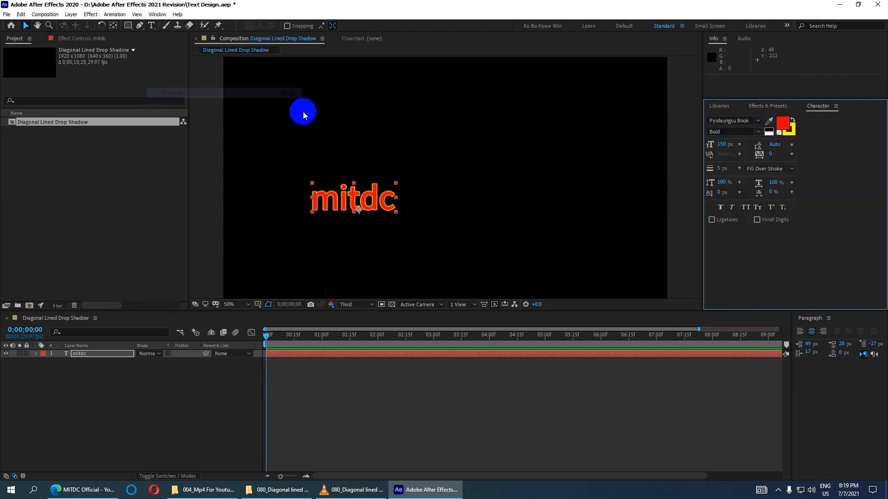
click(746, 208)
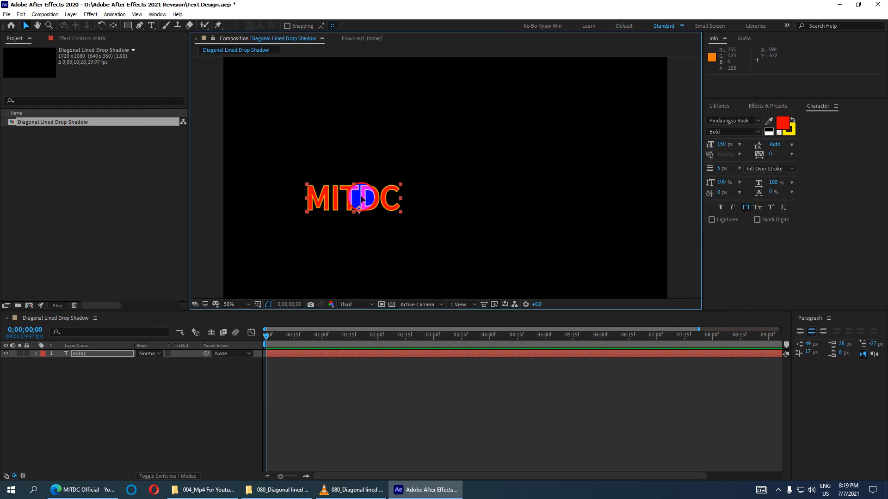
Set the text's font size to 350 px and move it to about 966, 614 near the composition's centre.
drag(351, 199, 419, 173)
click(720, 143)
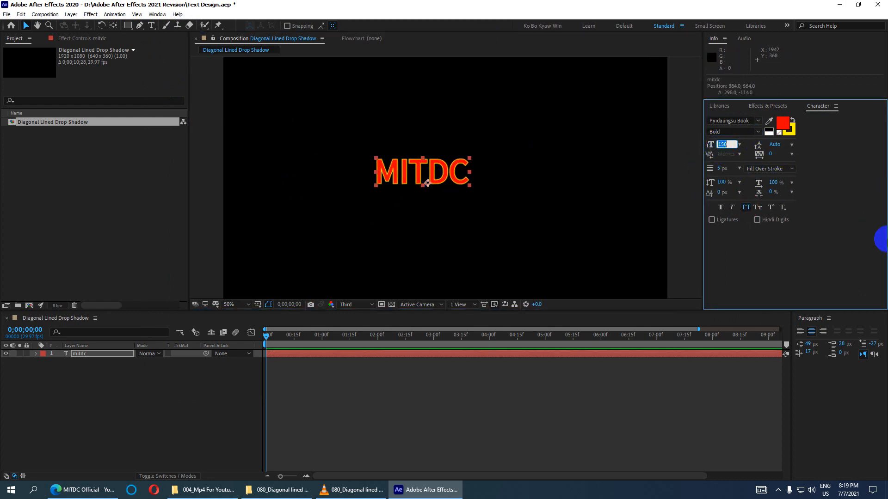
text(350)
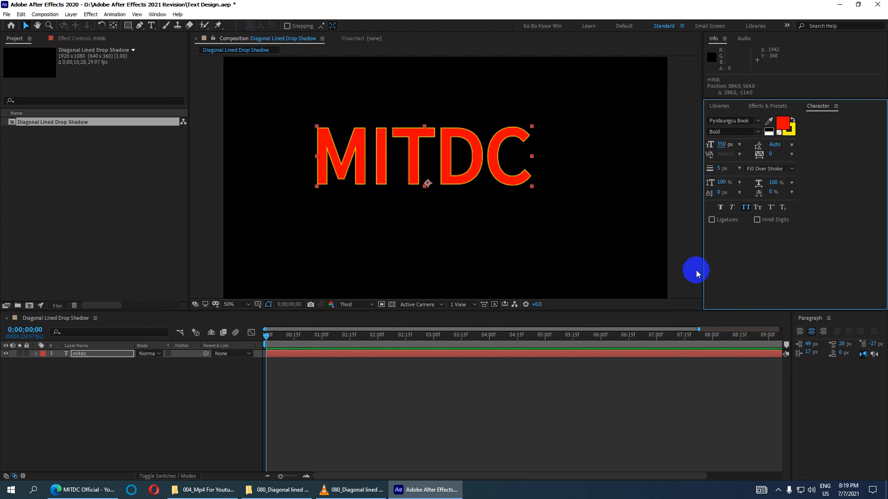
drag(414, 156, 447, 171)
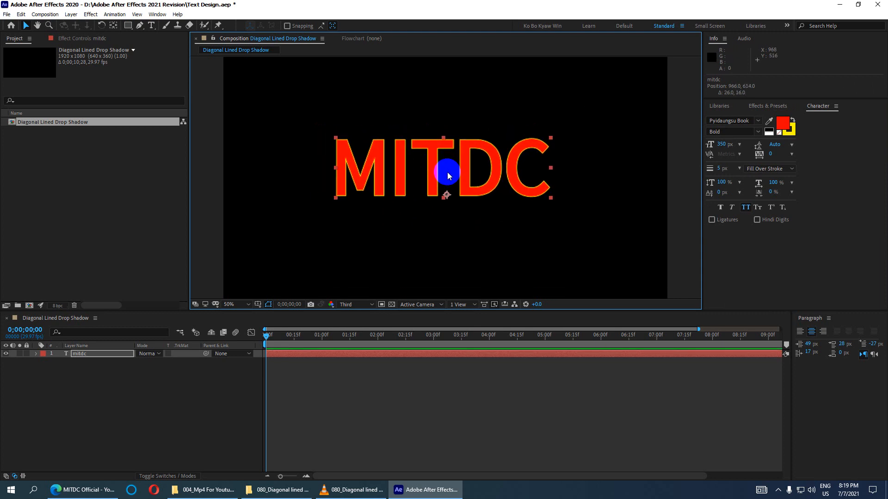
Align the text layer to the composition's horizontal and vertical centre.
key(comma)
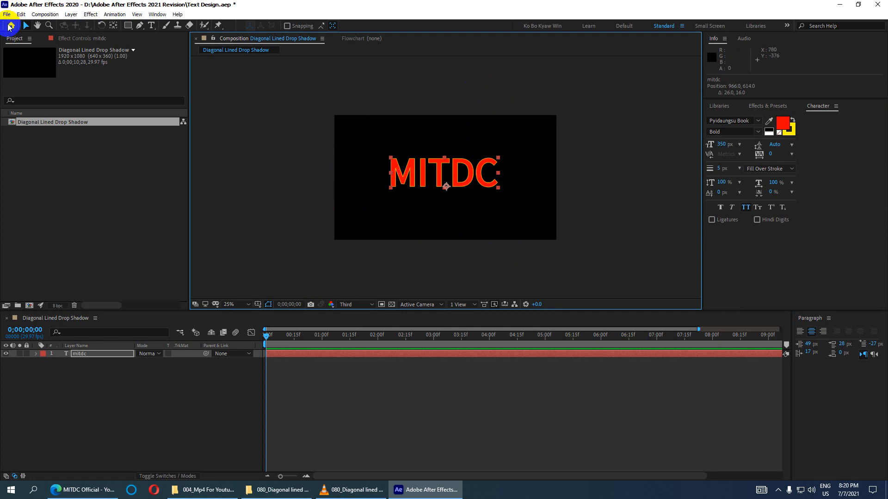
click(155, 18)
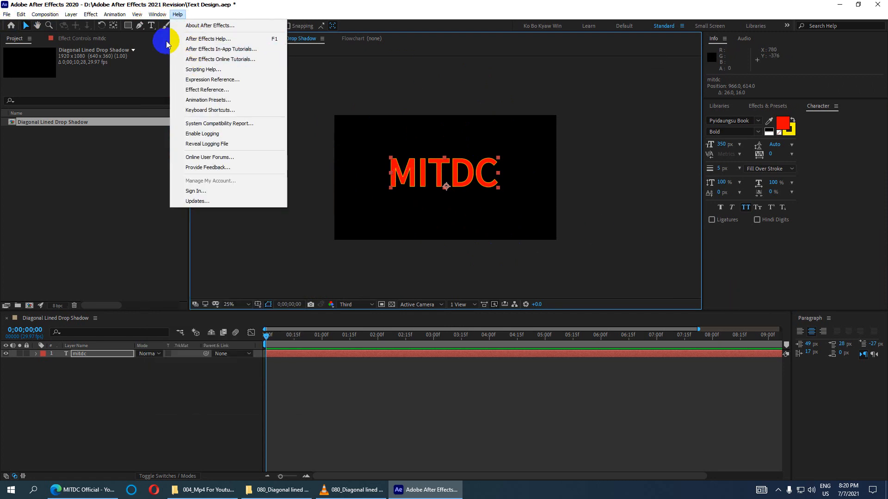
click(166, 62)
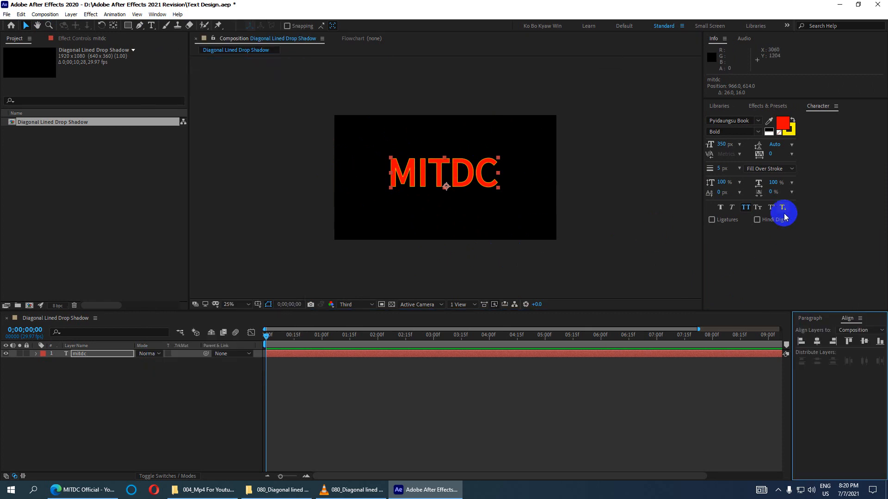
click(817, 341)
click(864, 341)
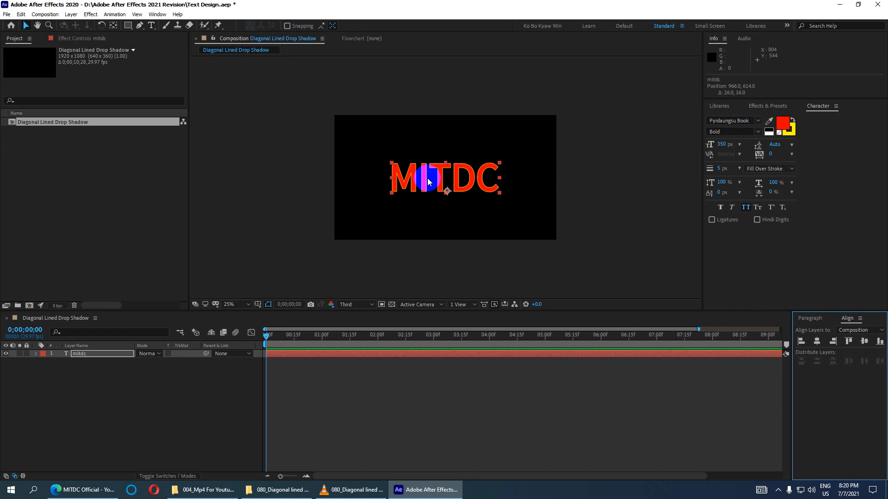
Search the effects for "Tran" and try to apply the Distort effect Transform to the mitdc text layer.
click(111, 353)
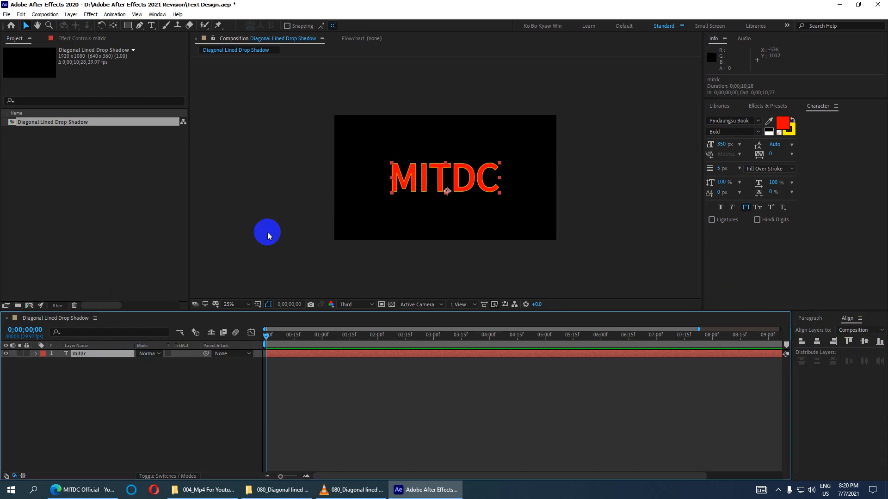
click(766, 108)
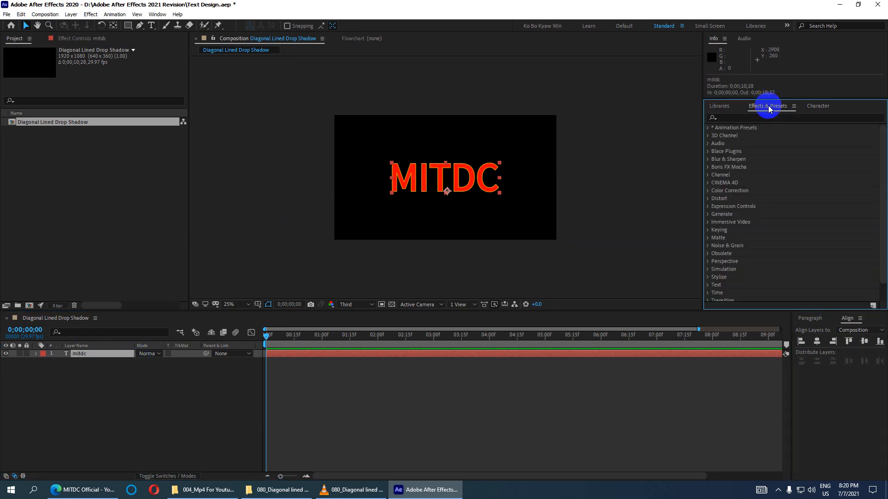
click(733, 118)
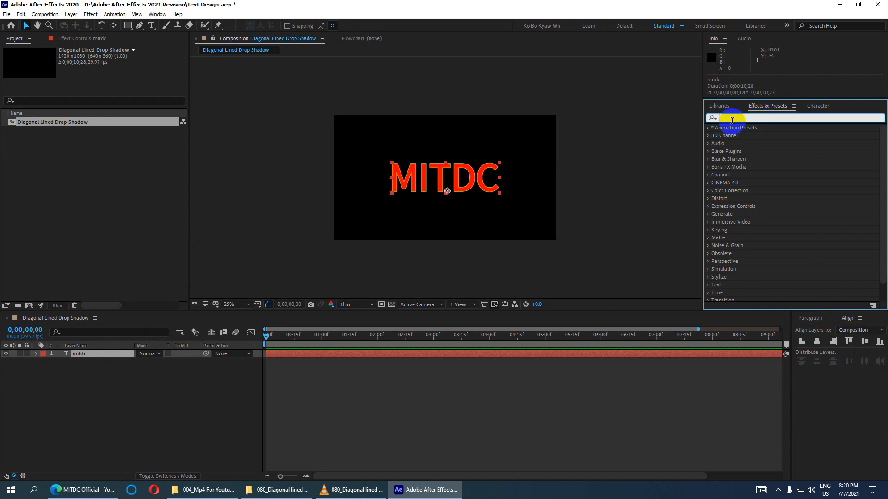
text(Tran)
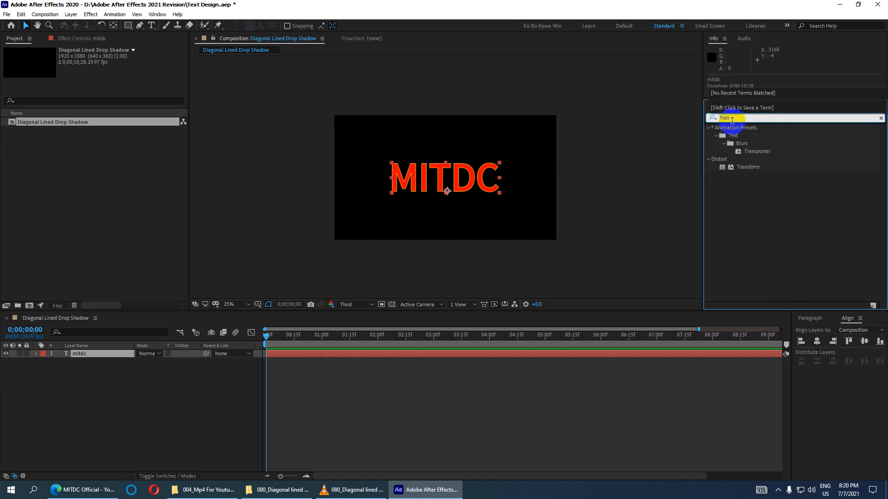
click(719, 160)
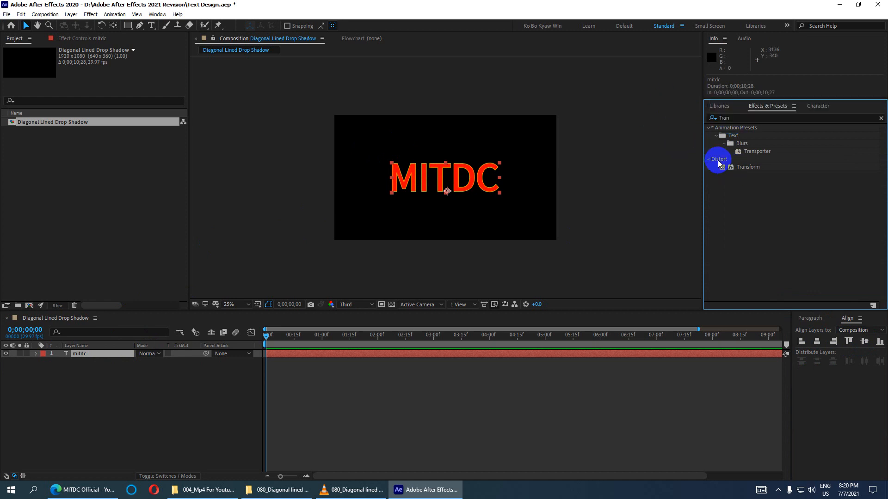
drag(748, 174, 87, 354)
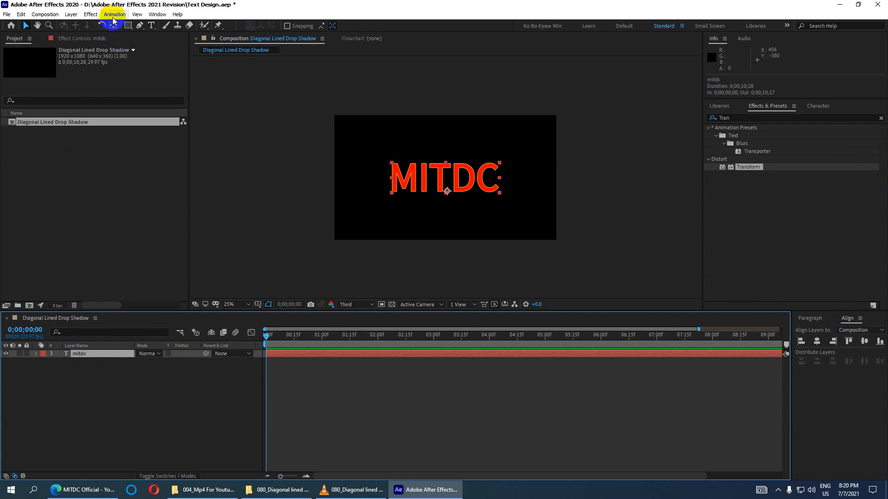
Apply the Distort effect Transform to the mitdc text layer and collapse its settings.
click(114, 15)
mouse_move(88, 17)
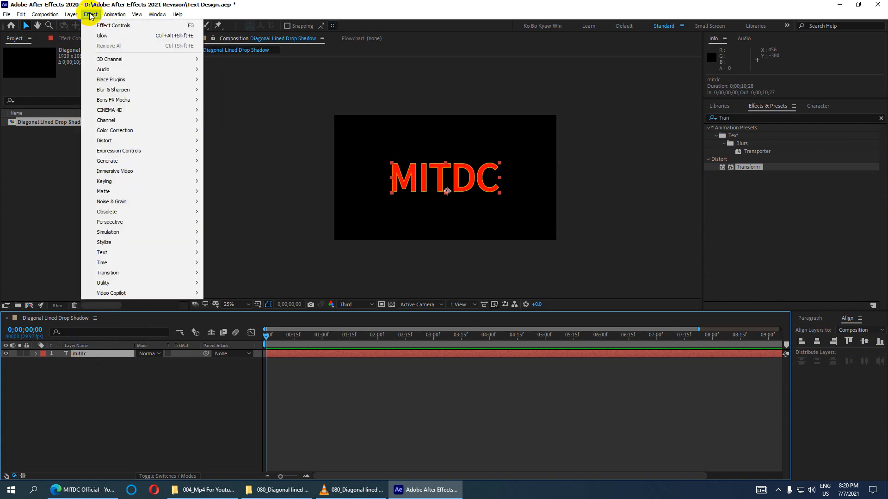
mouse_move(178, 140)
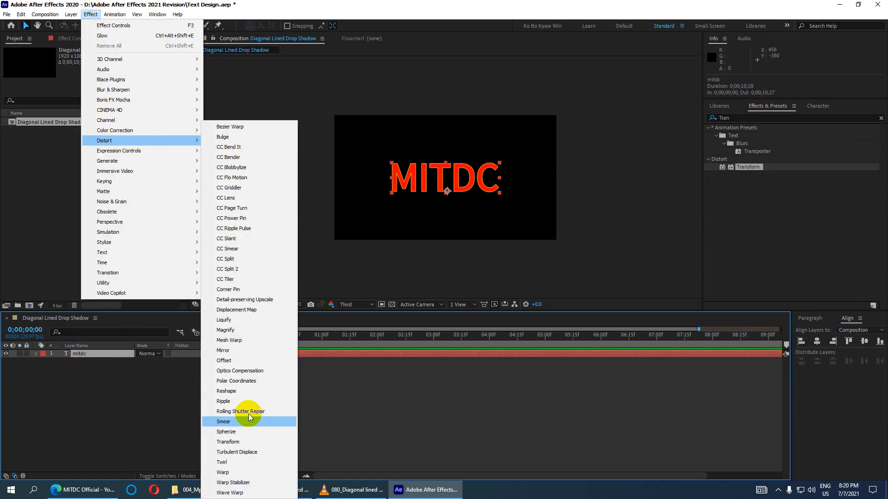
click(228, 442)
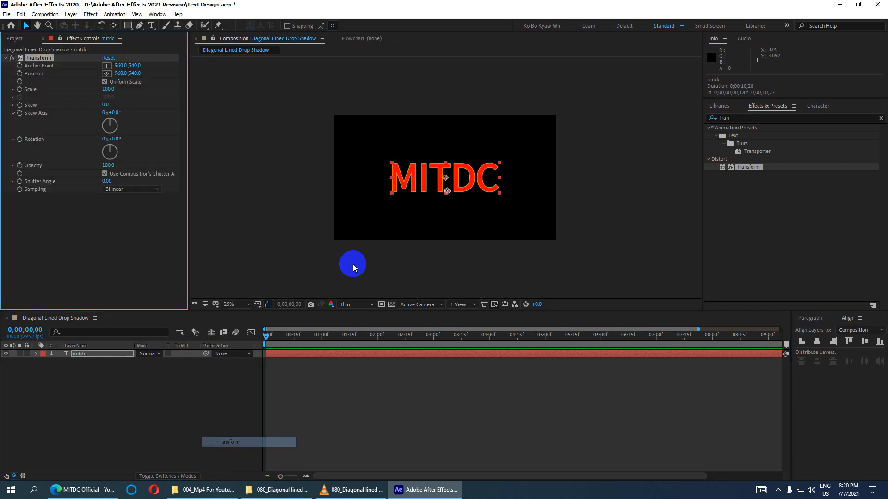
click(4, 58)
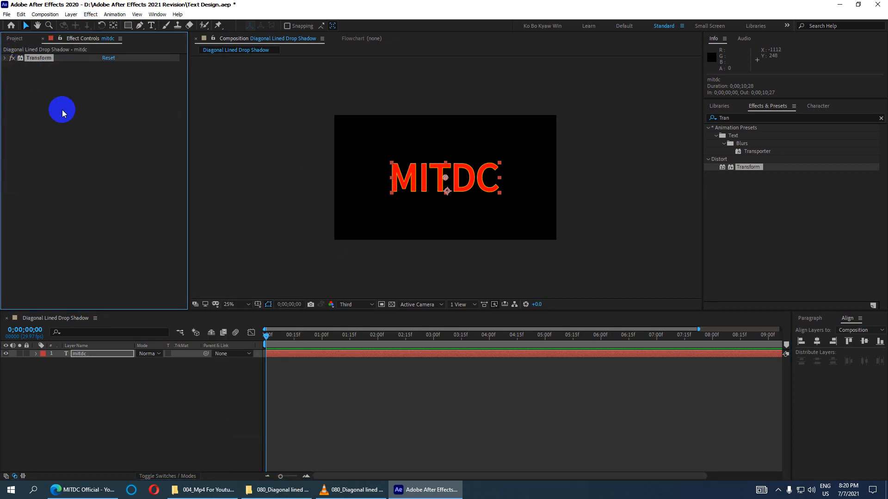
Search the effects for "Tint" and try to apply the Color Correction effect Tint to the mitdc text layer.
click(93, 354)
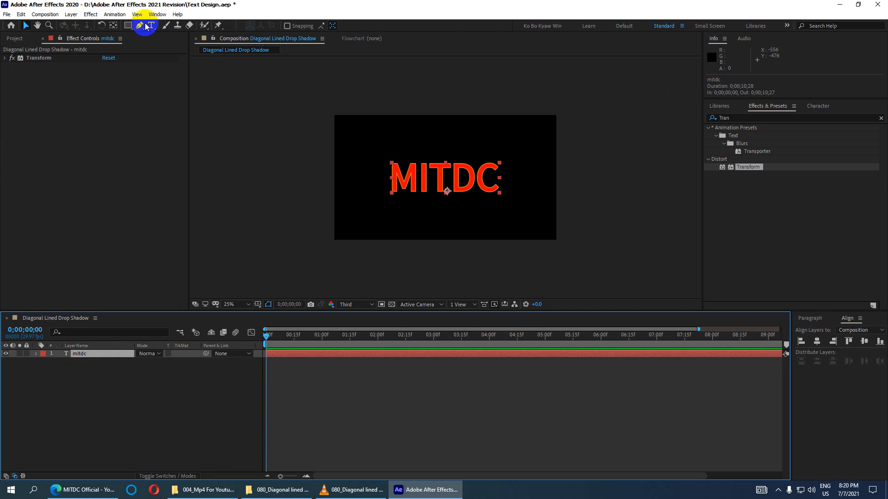
click(734, 118)
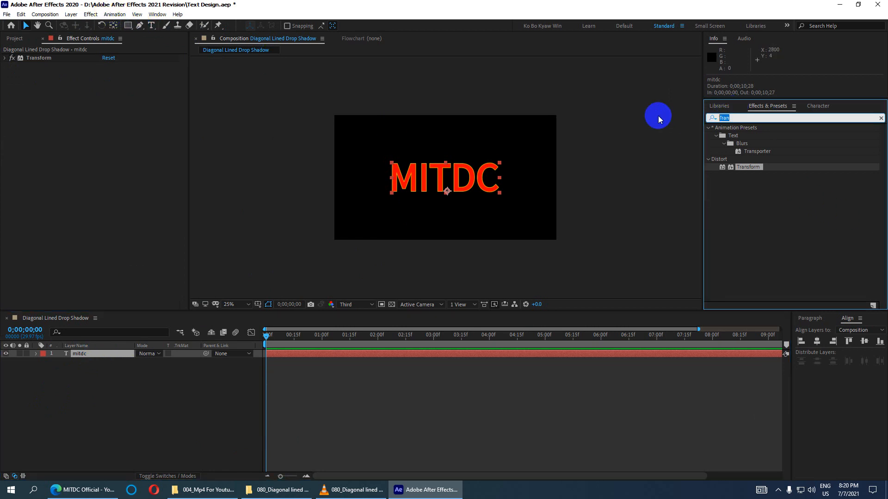
text(Tint)
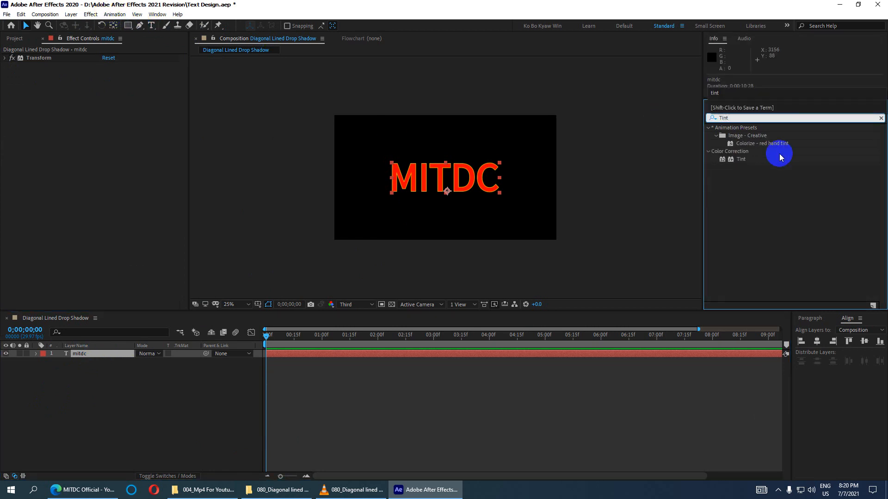
drag(737, 159, 85, 355)
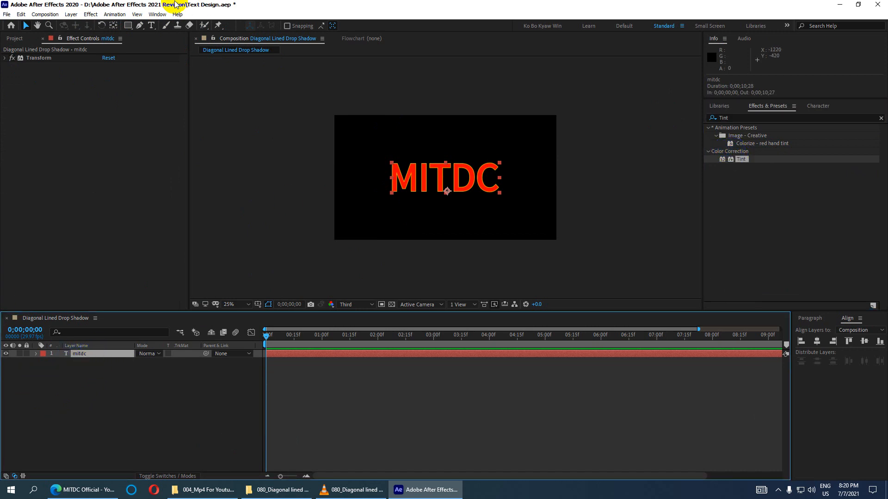
Apply the Color Correction effect Tint to the mitdc text layer and collapse its settings.
click(91, 14)
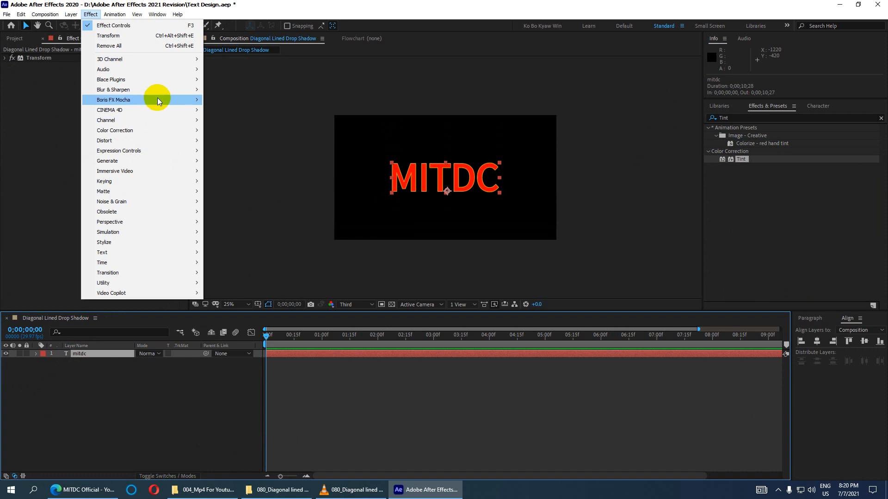
mouse_move(162, 132)
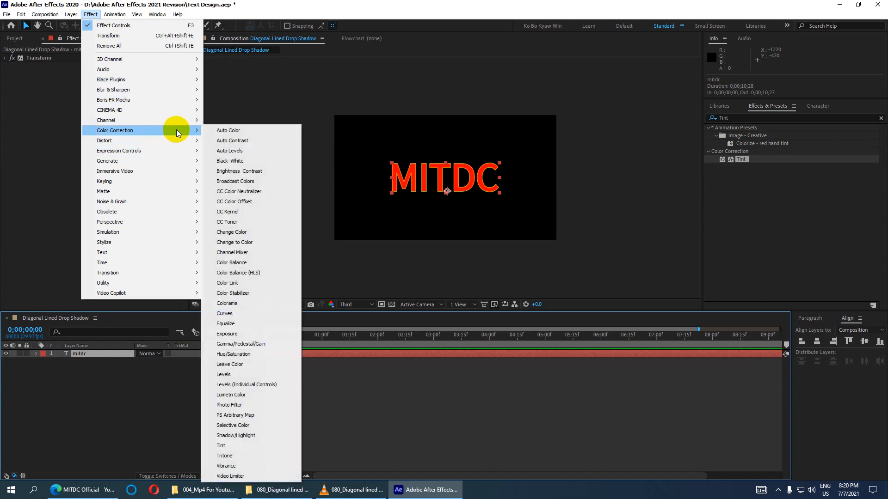
click(234, 445)
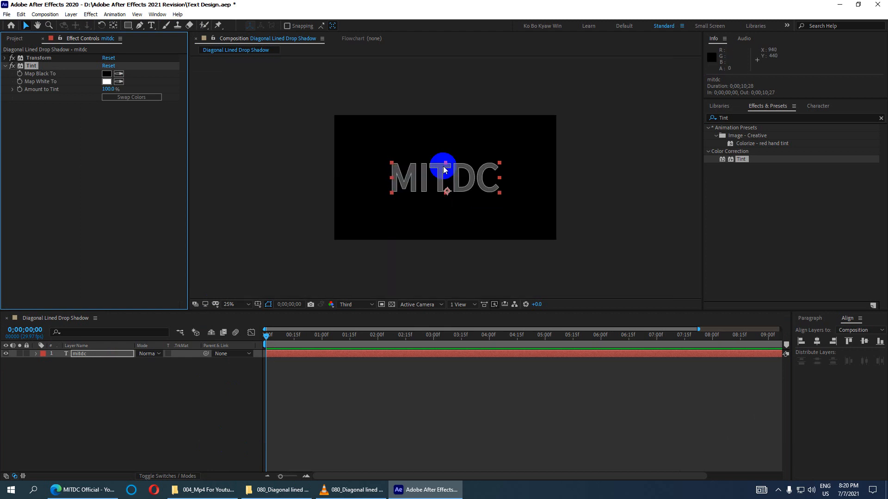
click(5, 66)
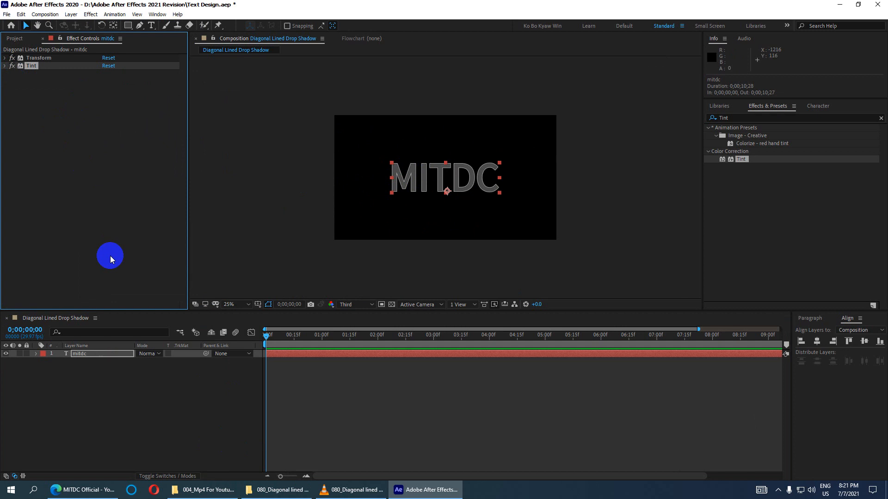
Search the effects for "Ben", broaden the search to "Be", and look through the matching effects and presets.
click(729, 121)
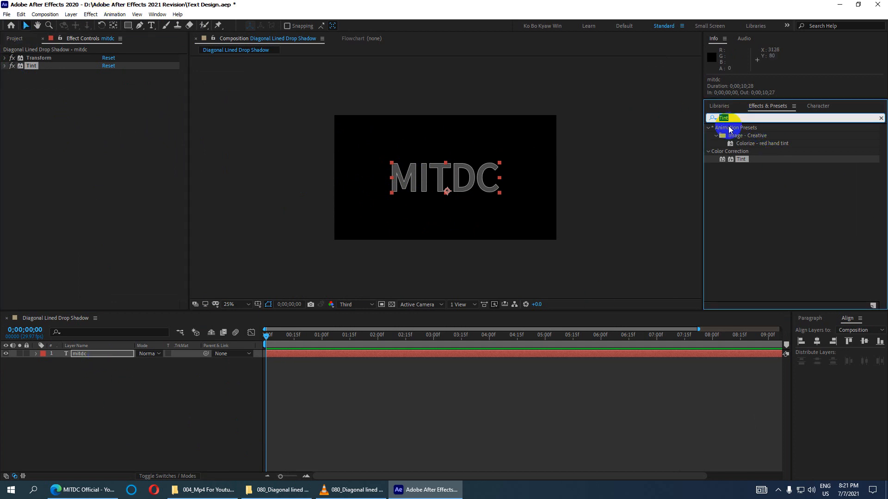
text(Ben)
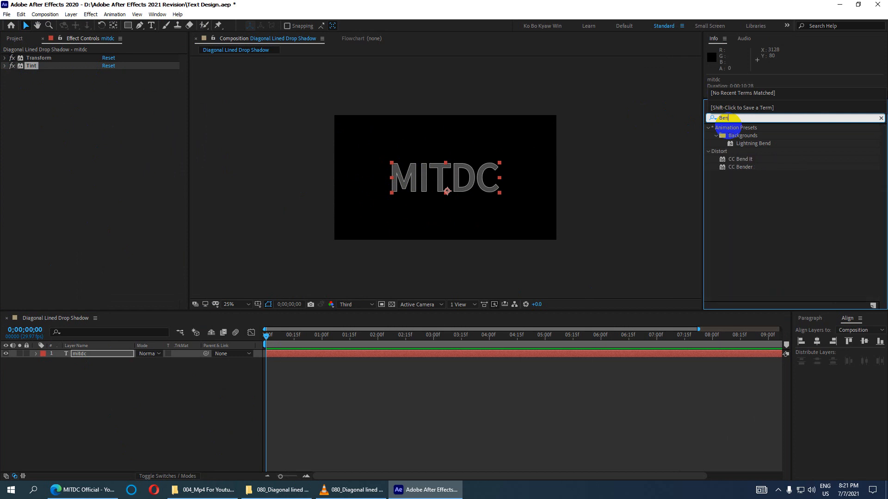
key(BackSpace)
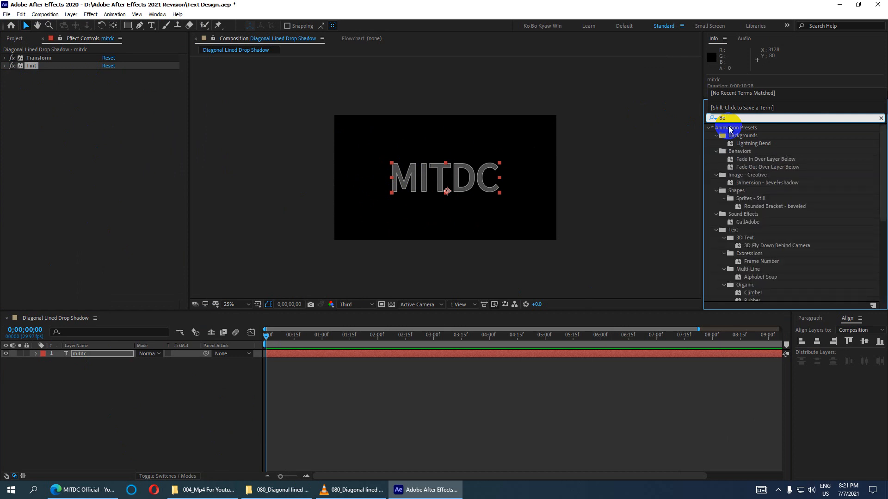
text(ne)
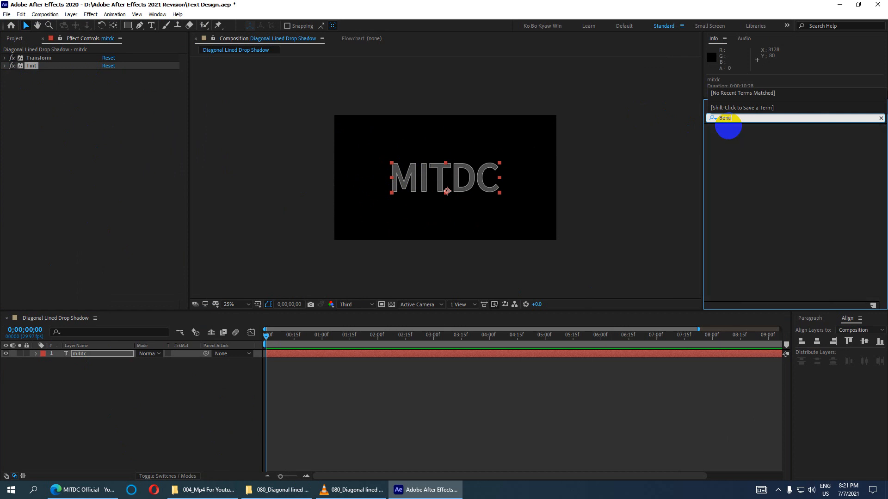
key(BackSpace)
key(BackSpace)
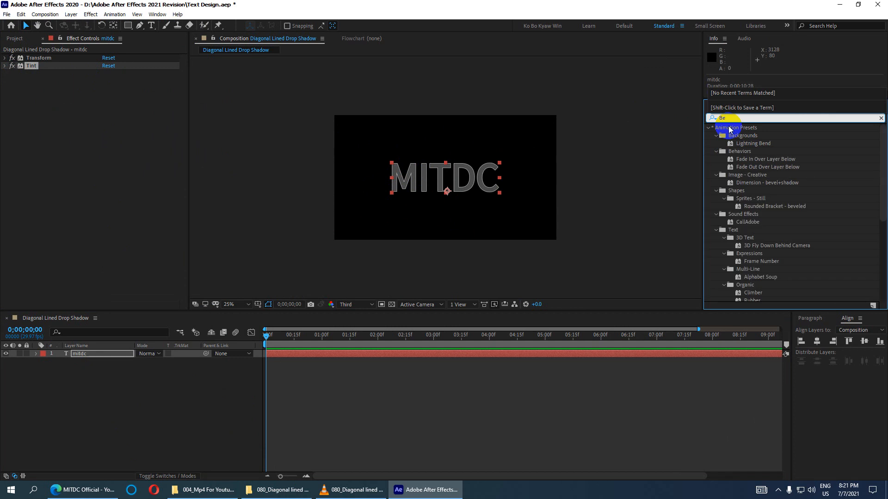
scroll(735, 169, down, 4)
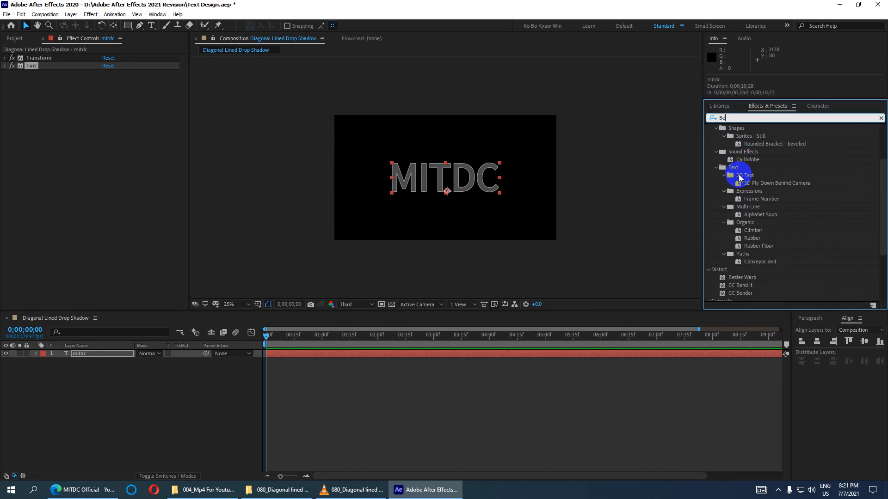
scroll(763, 236, down, 3)
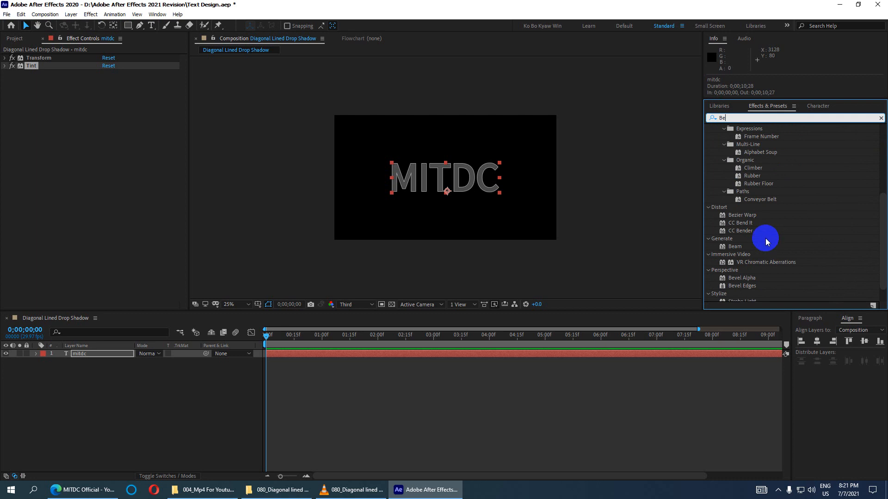
scroll(765, 242, down, 1)
scroll(764, 236, up, 8)
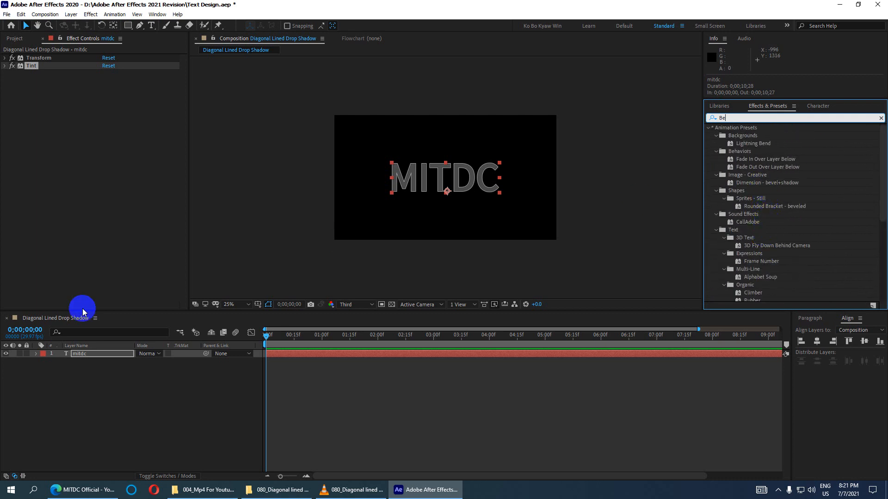
Apply the Transition effect Venetian Blinds to the mitdc text layer and collapse its settings.
click(90, 353)
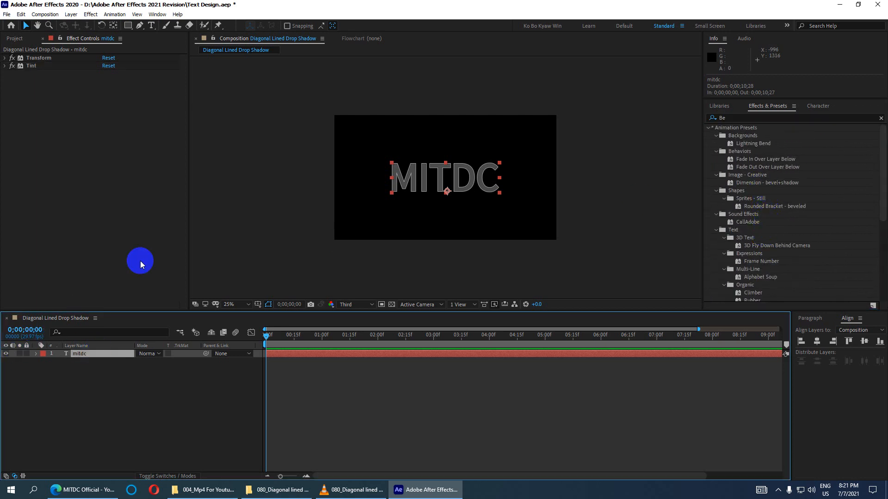
click(90, 14)
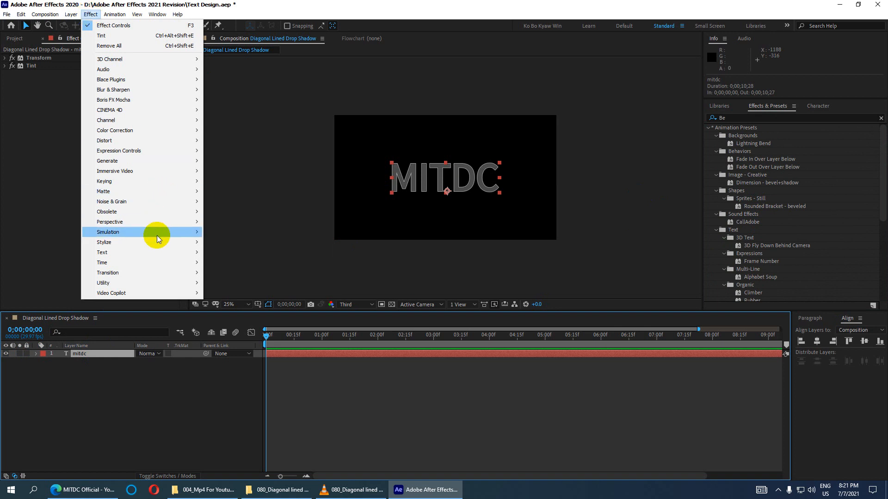
mouse_move(153, 273)
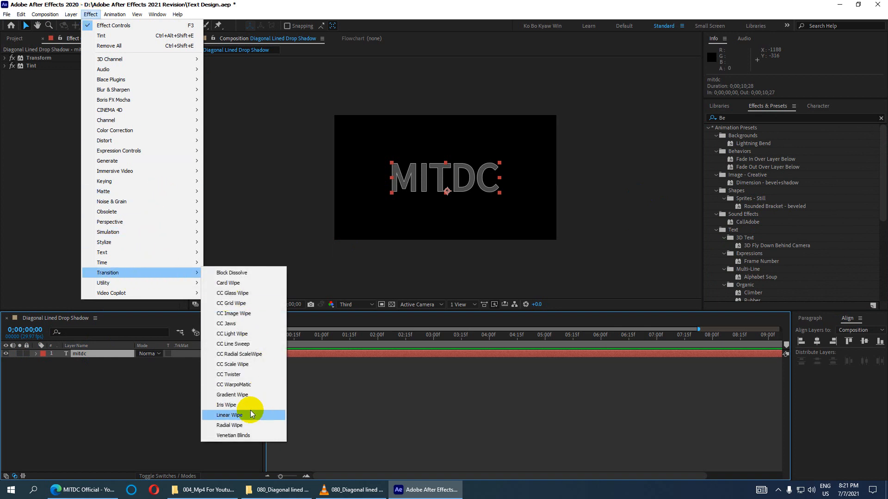
click(232, 437)
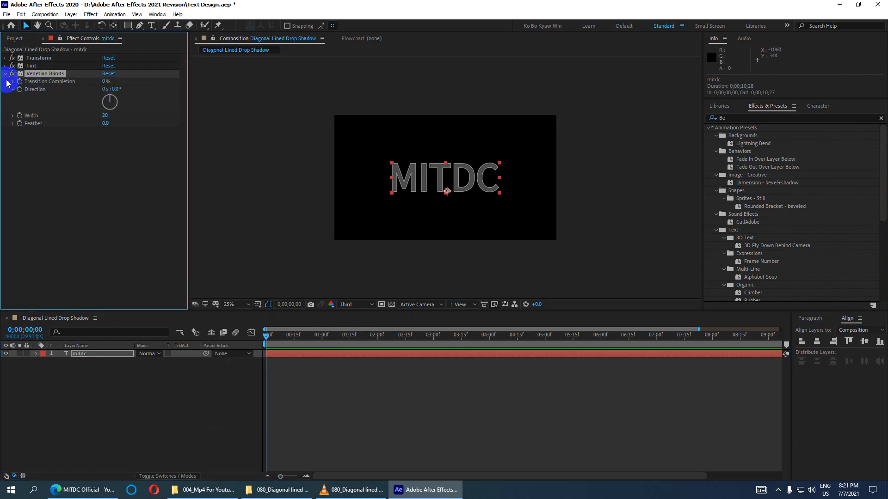
click(6, 74)
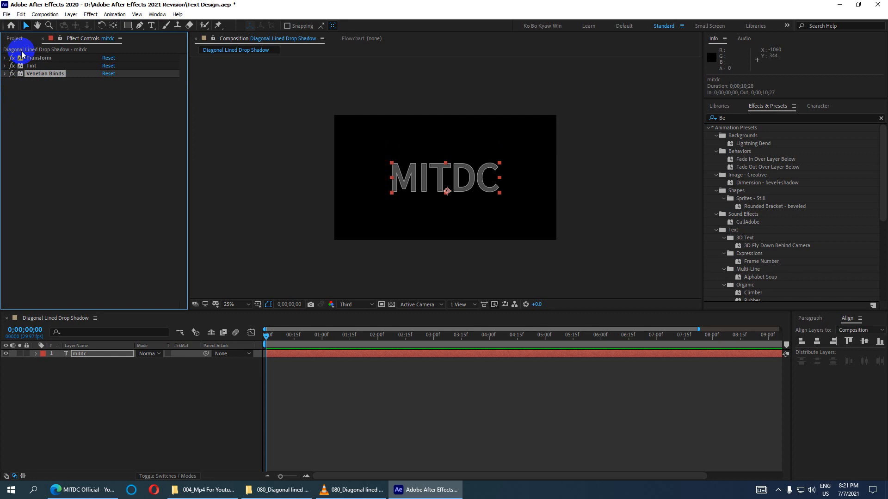
click(35, 59)
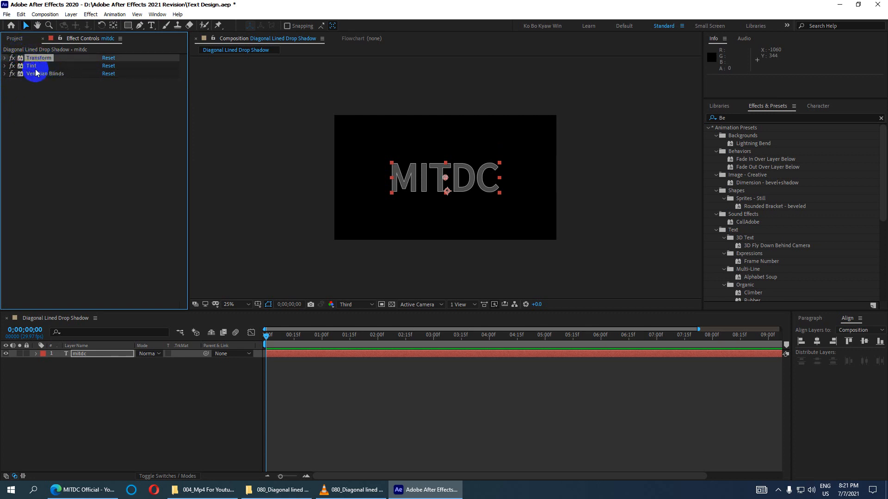
click(36, 68)
click(34, 77)
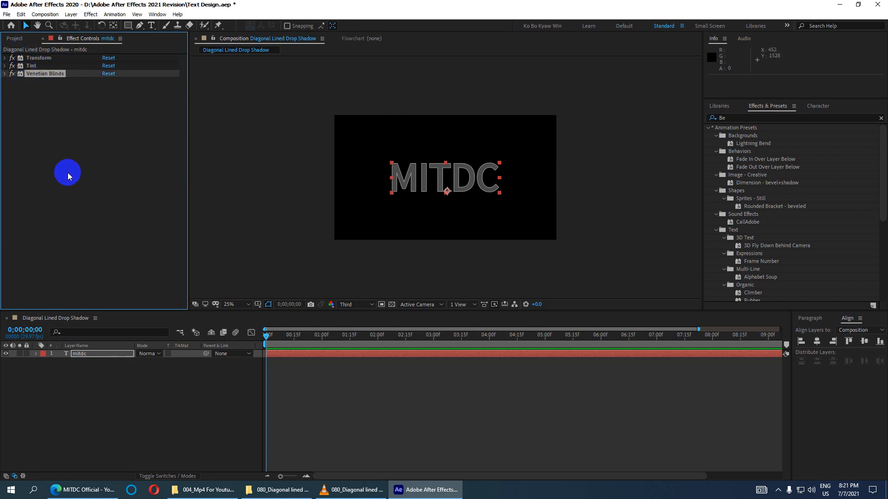
Search the effects for "CC Co" and try to apply the Channel effect CC Composite to the mitdc text layer.
key(Return)
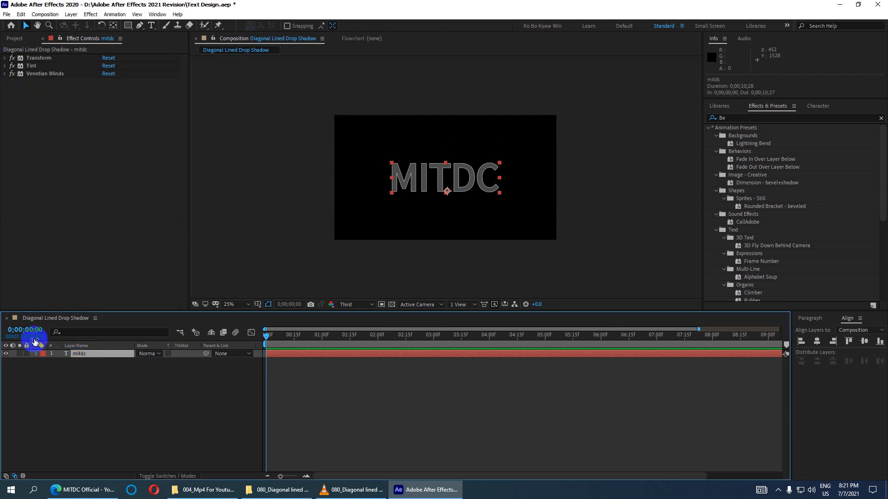
click(729, 119)
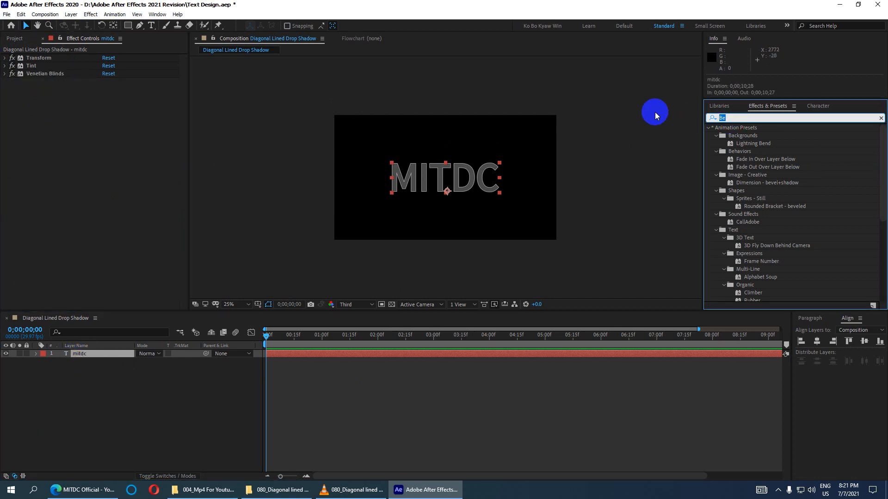
text(CC Co)
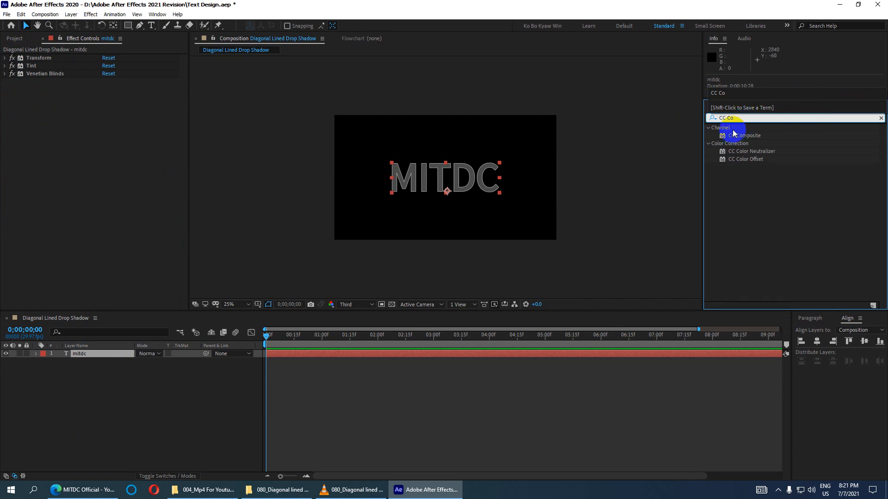
drag(740, 136, 80, 355)
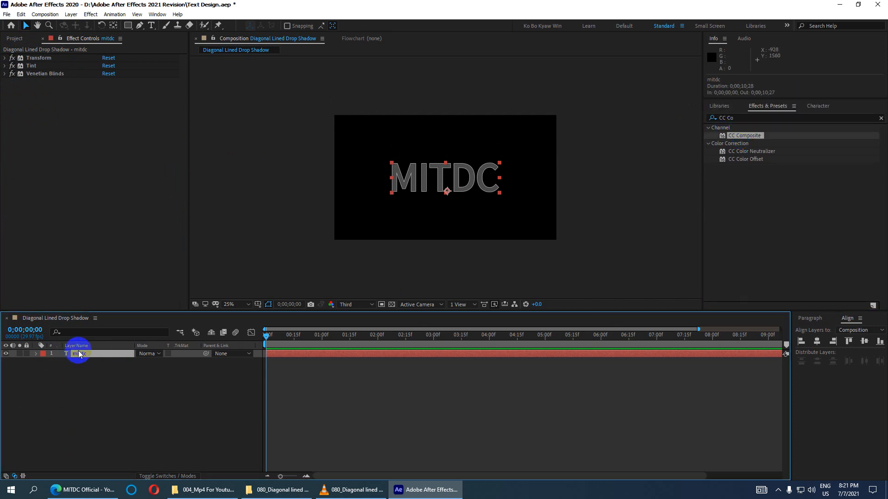
Apply the Channel effect CC Composite to the mitdc text layer.
click(90, 14)
mouse_move(141, 121)
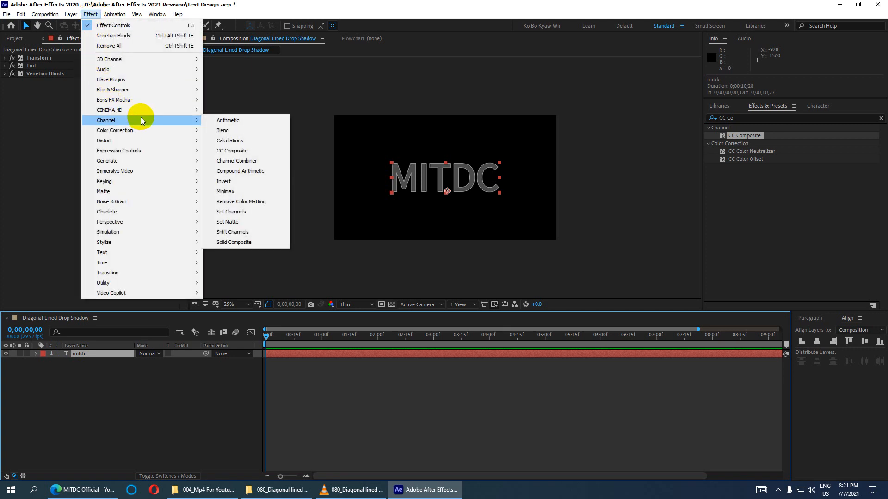
click(250, 151)
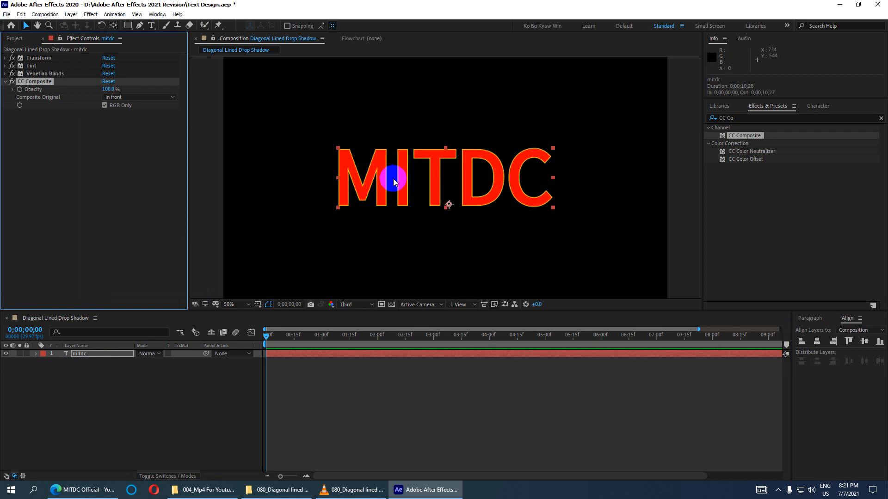
Compare the MITDC text's colours with the CC Composite effect disabled and enabled.
scroll(458, 192, down, 2)
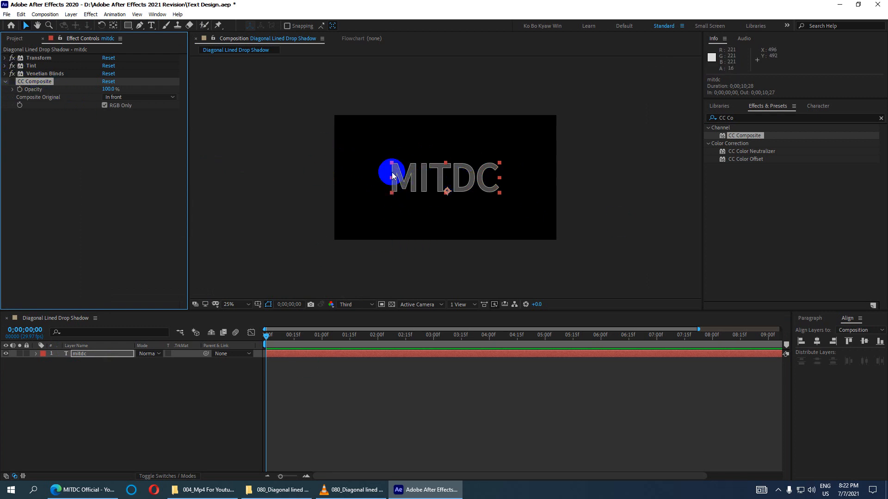
click(12, 81)
key(period)
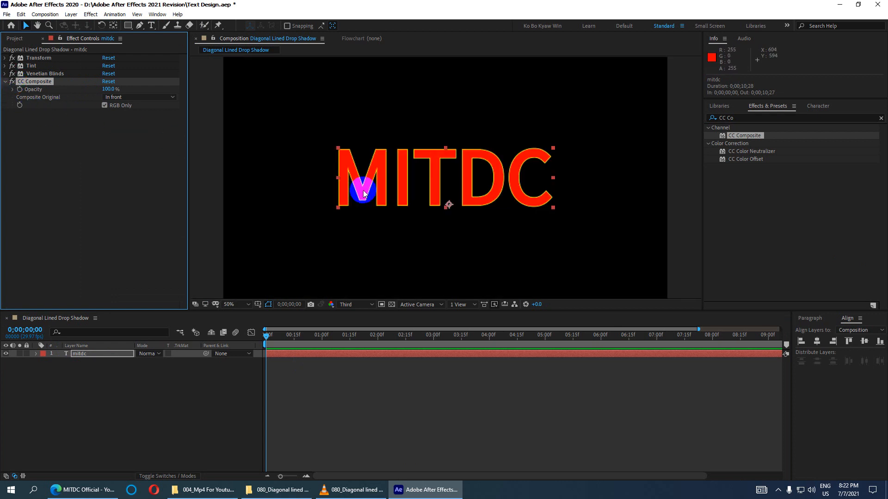
Set the Transform effect's anchor point to 916.0, 540.0 and clear the effects search.
click(5, 59)
mouse_move(119, 66)
mouse_down()
mouse_move(127, 65)
mouse_move(95, 65)
mouse_move(117, 65)
mouse_move(102, 71)
mouse_up()
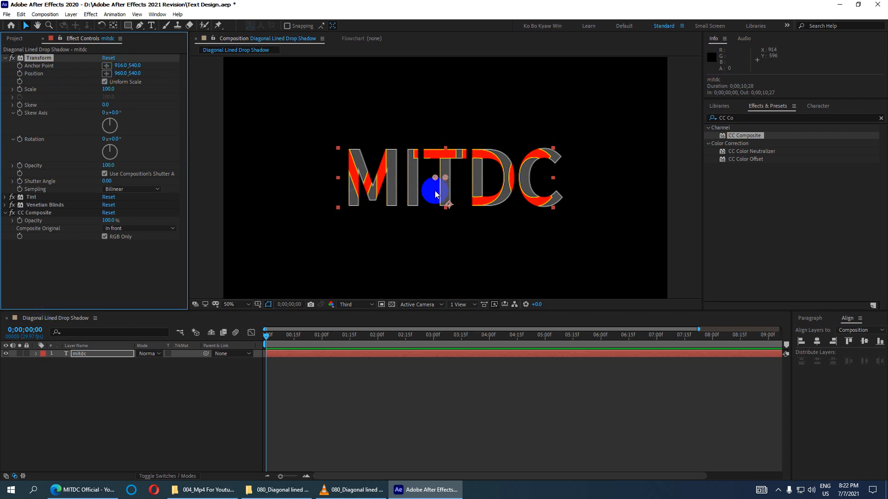
click(881, 118)
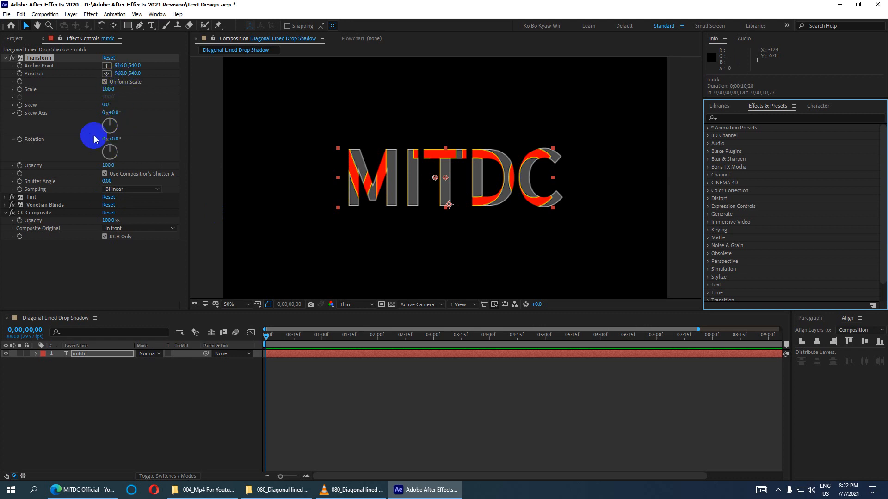
Collapse the CC Composite settings and turn the effect off and on again to compare the offset text.
click(5, 213)
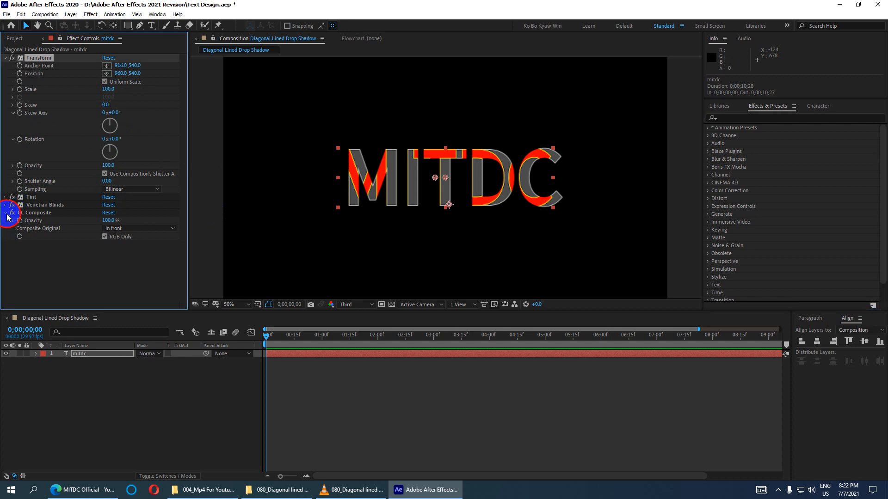
click(13, 214)
click(14, 214)
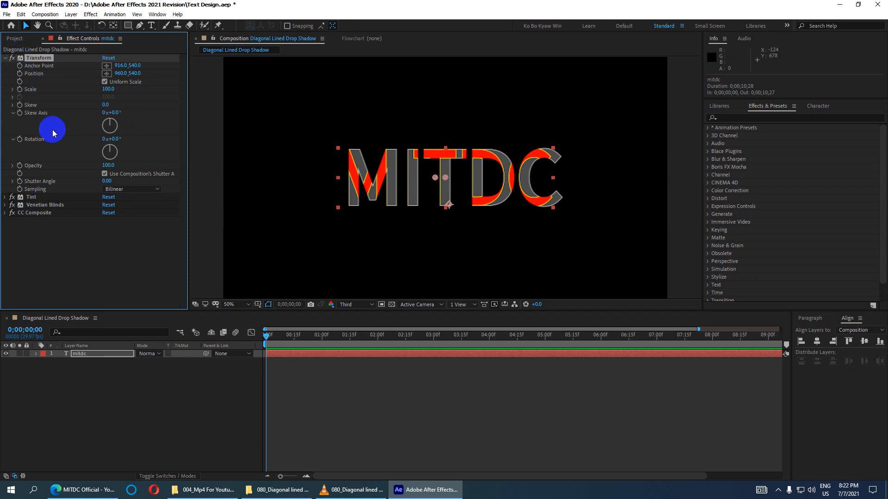
Expand the CC Composite settings and turn off RGB Only, comparing the MITDC text with the option on and off.
click(5, 214)
click(104, 237)
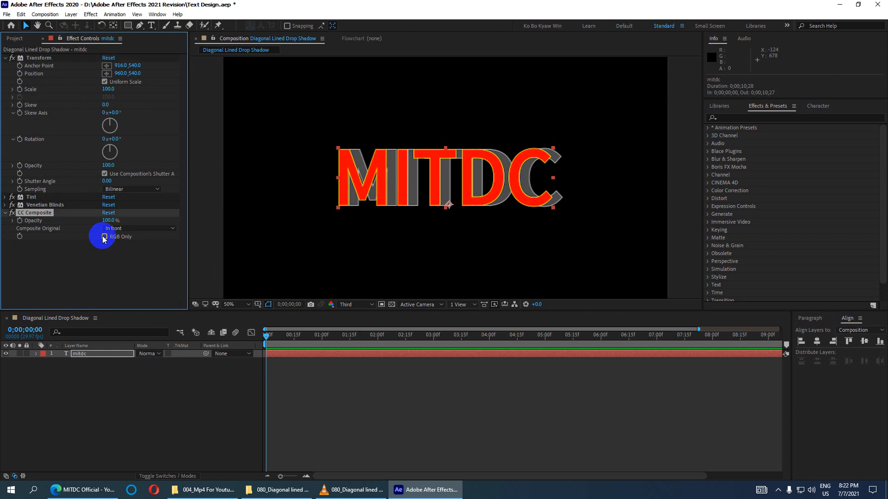
click(104, 237)
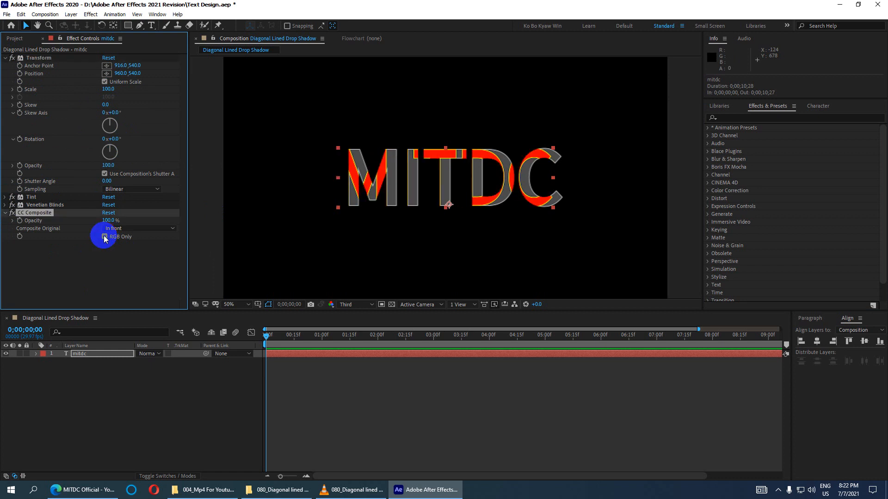
click(104, 237)
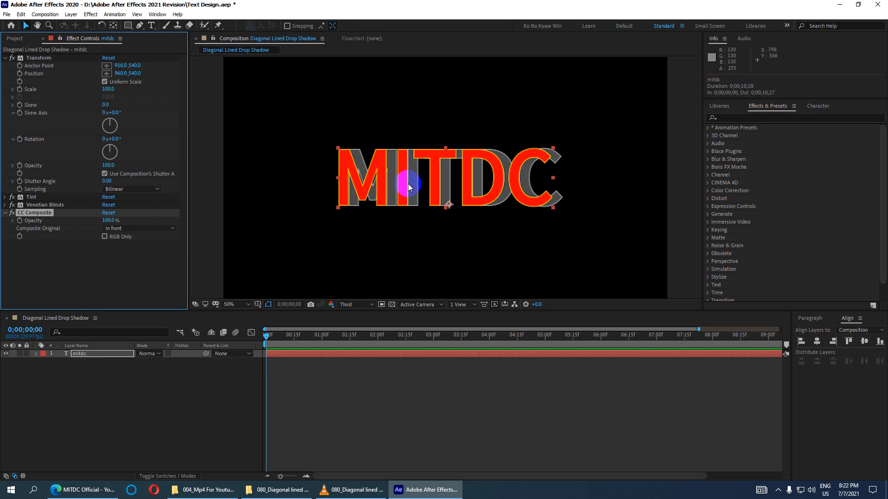
scroll(408, 184, up, 1)
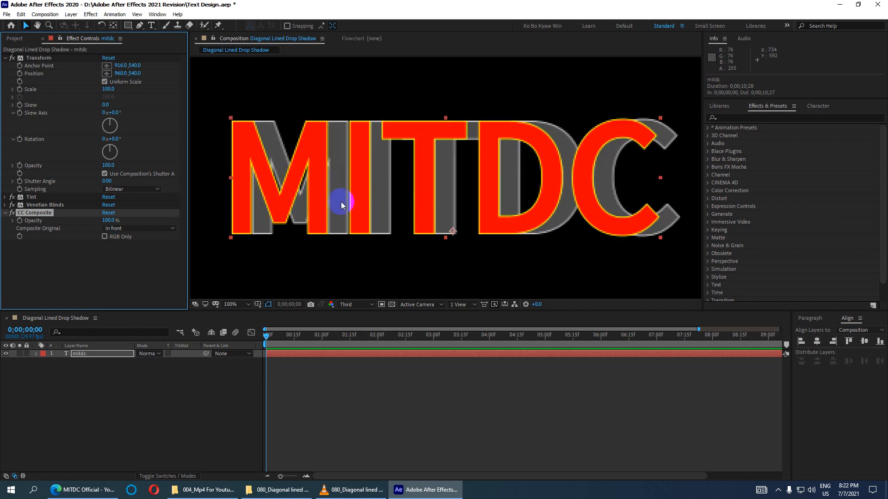
click(105, 237)
click(105, 236)
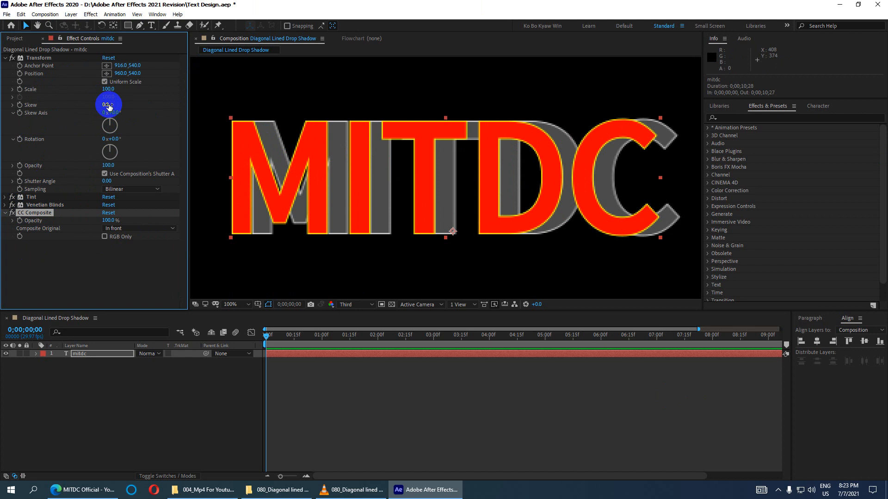
Try the Transform effect's rotation at 10° and its skew at 30, undoing each change.
drag(117, 139, 128, 141)
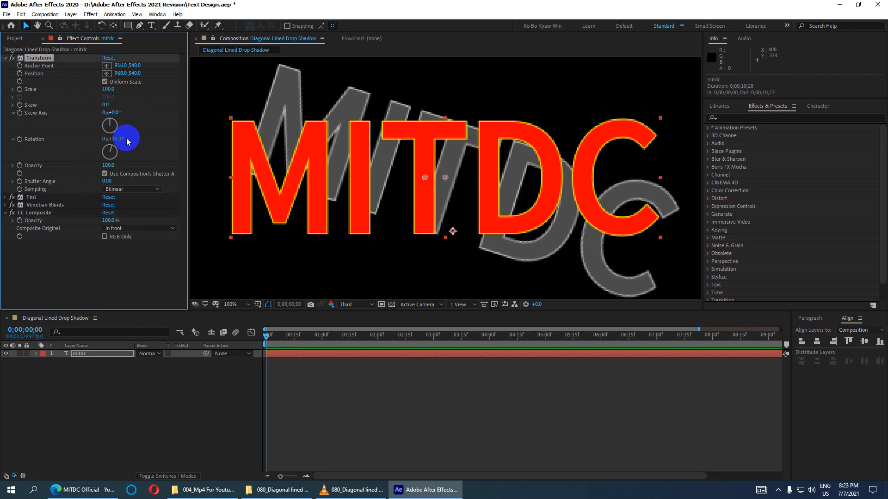
key(ctrl+z)
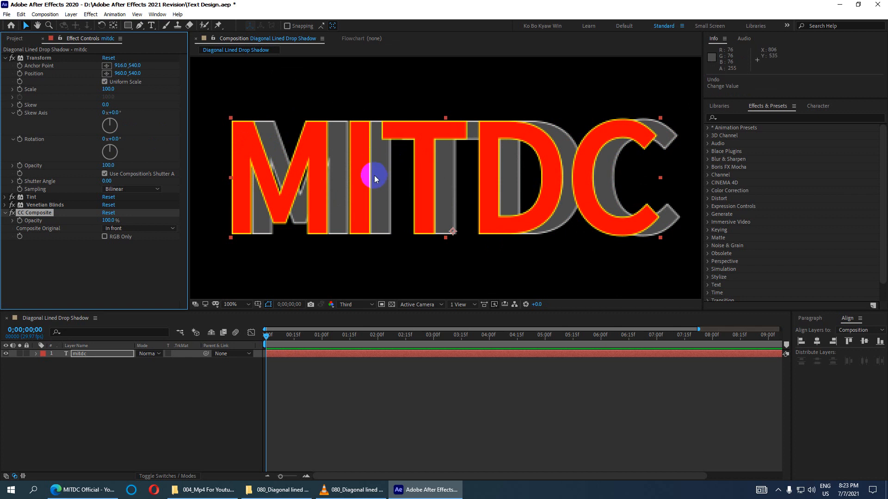
mouse_move(113, 114)
mouse_down()
mouse_move(125, 116)
mouse_move(113, 104)
mouse_move(120, 107)
mouse_up()
key(ctrl+z)
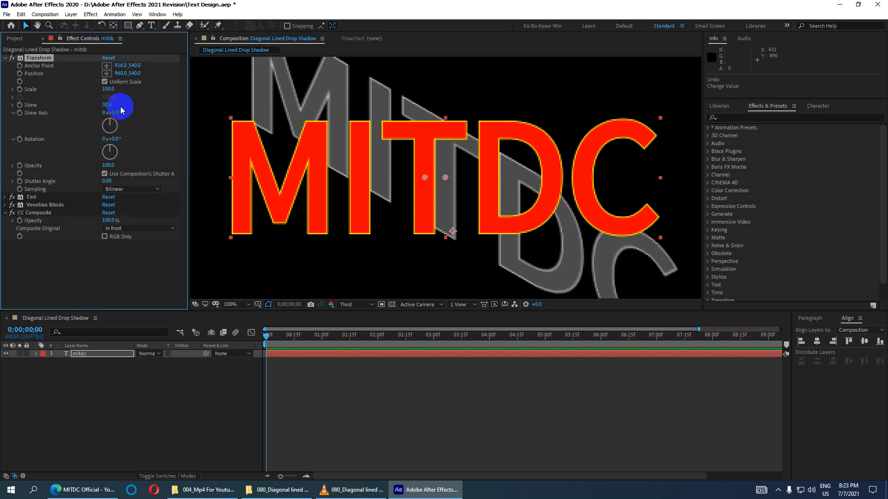
key(ctrl+z)
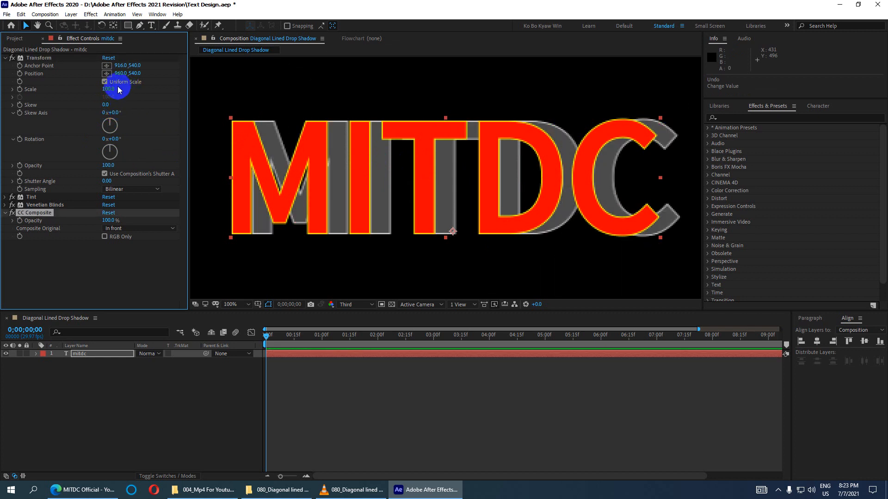
Shift the shadow with the Transform effect's anchor point, trying 902.0, 526.0 and settling on 922.0, 540.0.
click(138, 66)
drag(138, 65, 108, 66)
key(comma)
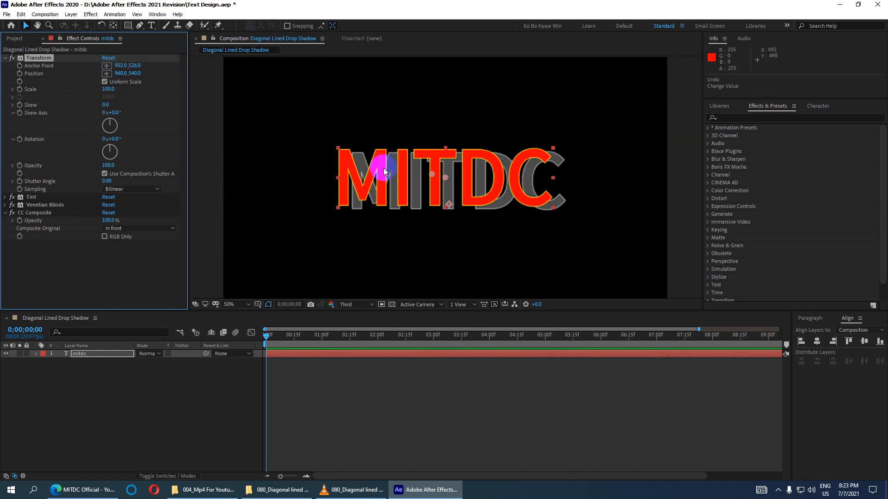
key(period)
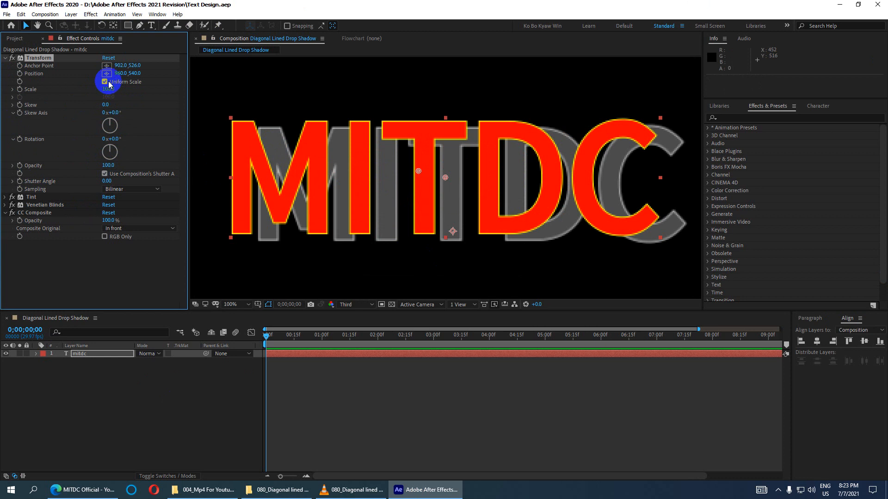
mouse_move(133, 66)
mouse_down()
mouse_move(141, 65)
mouse_move(103, 72)
mouse_move(142, 65)
mouse_up()
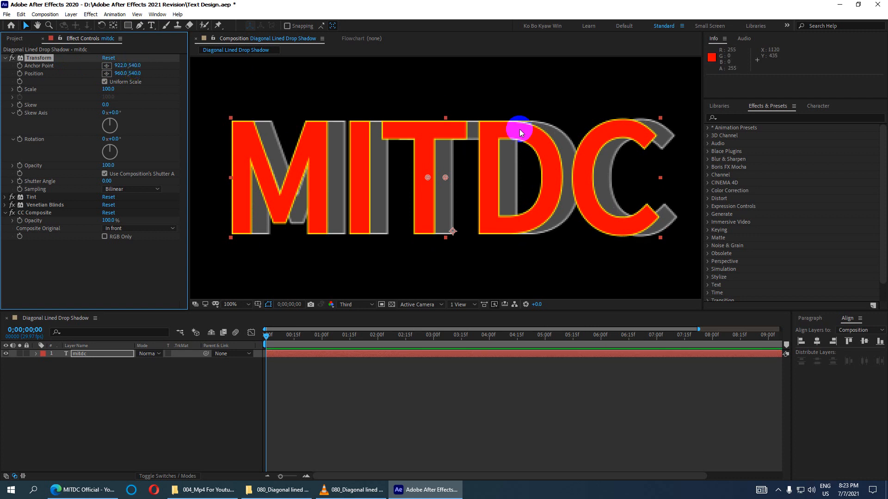
scroll(373, 163, down, 1)
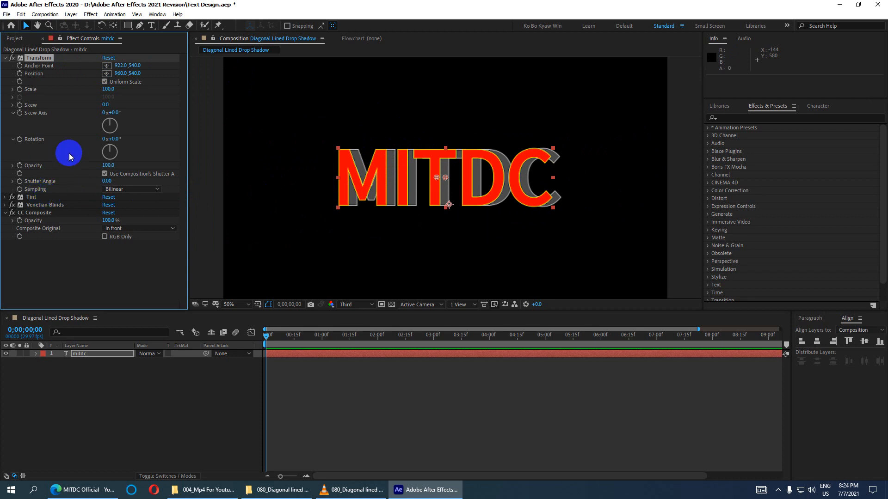
Collapse the Transform settings, expand Tint and set its Map Black To colour to bright green.
click(33, 198)
scroll(413, 167, up, 1)
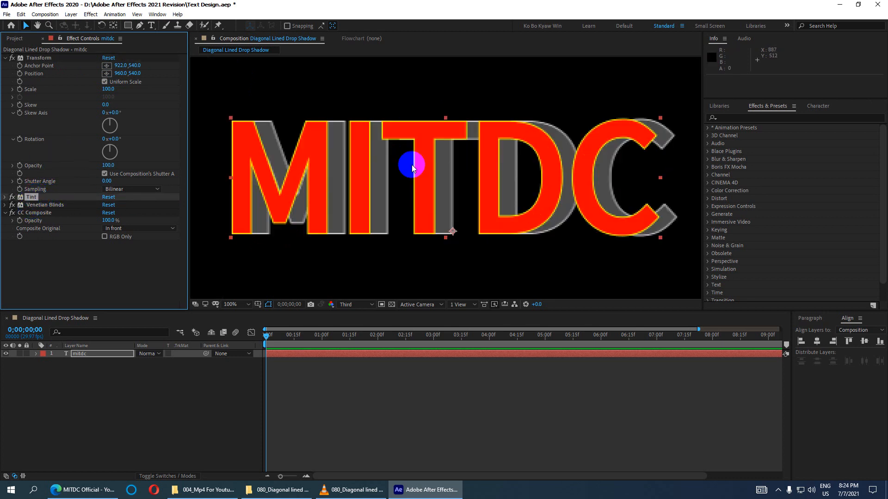
click(5, 197)
click(5, 58)
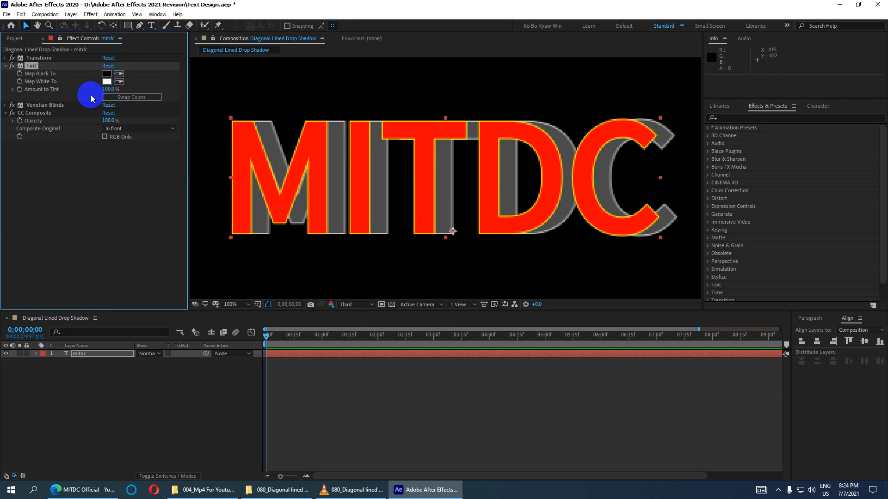
click(107, 73)
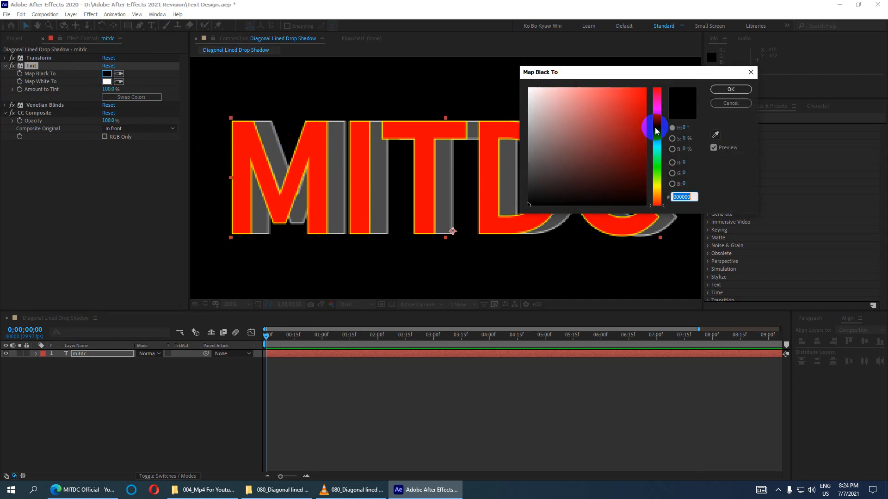
click(657, 168)
drag(640, 97, 689, 51)
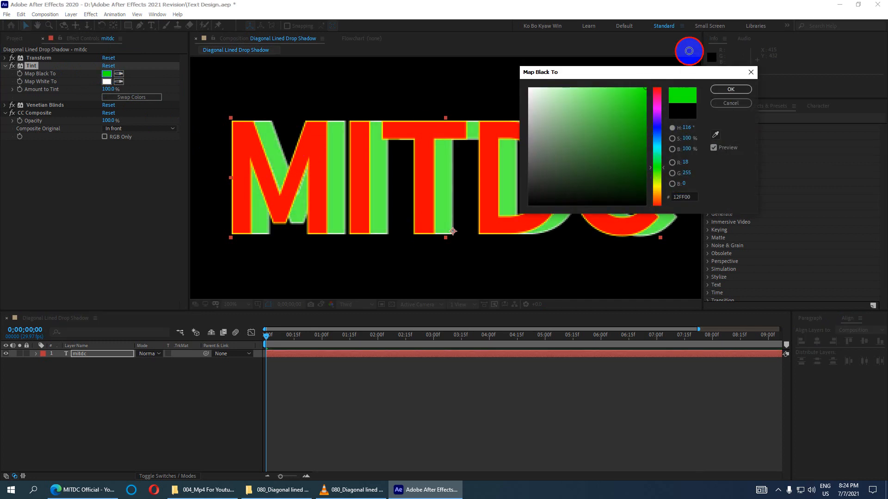
click(731, 89)
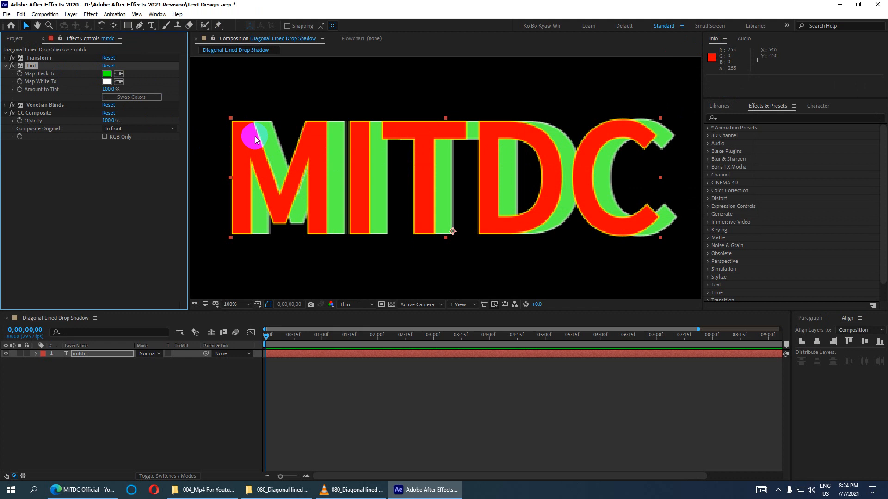
Darken the Tint effect's Map Black To colour to a deep green.
click(106, 74)
drag(626, 155, 653, 149)
click(731, 90)
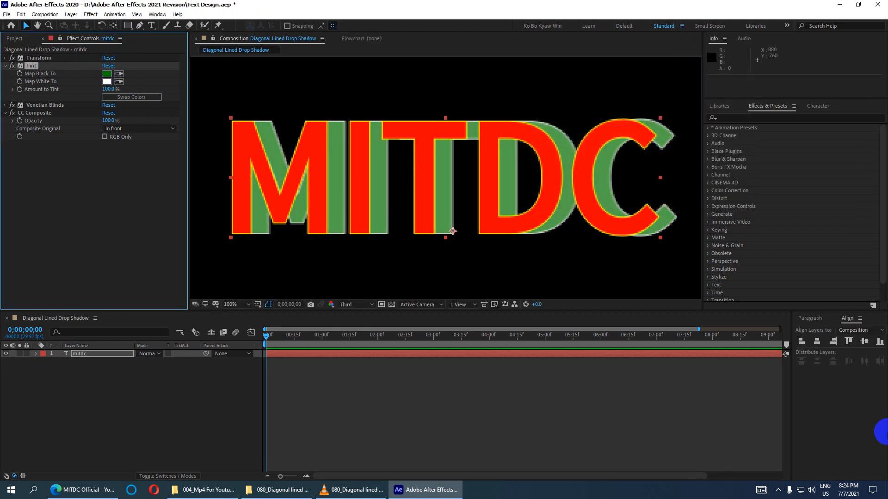
Collapse the Tint settings, expand Venetian Blinds and set its direction to 45°.
click(5, 67)
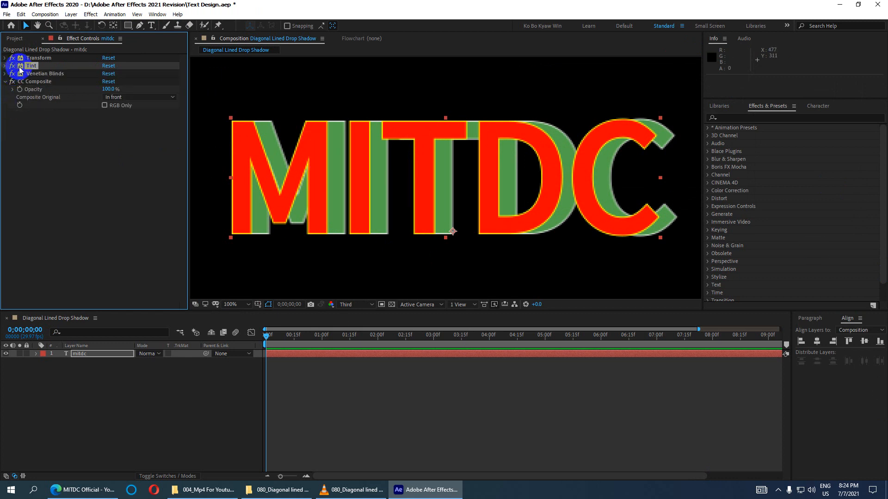
click(52, 74)
click(5, 74)
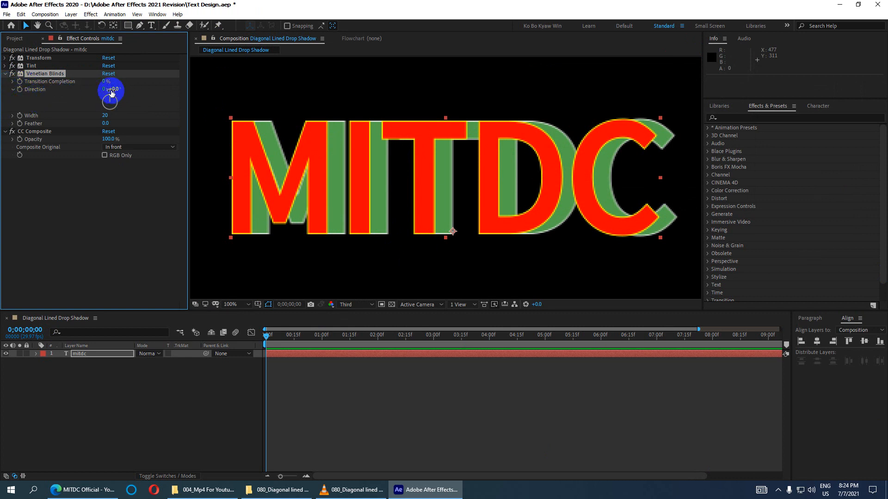
text(45)
key(Return)
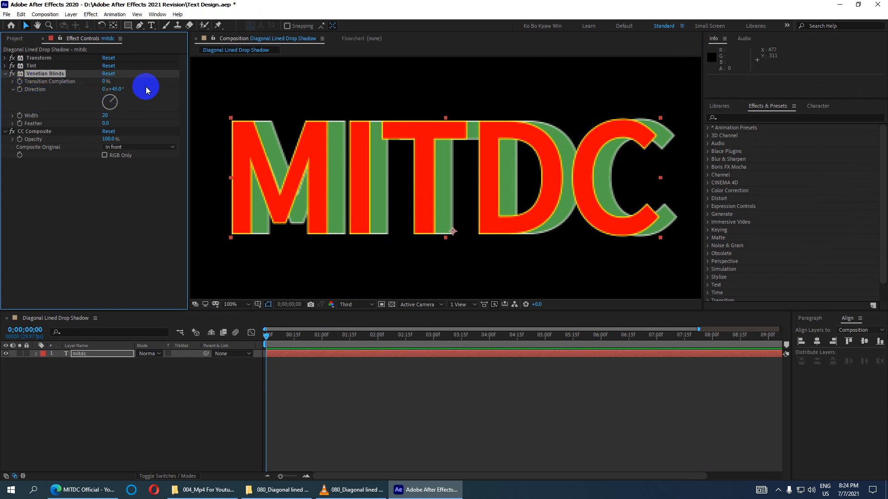
Keyframe the Venetian Blinds Transition Completion from 0% at the first frame to 50% at the last frame, 0;00;10;27.
click(270, 336)
click(19, 82)
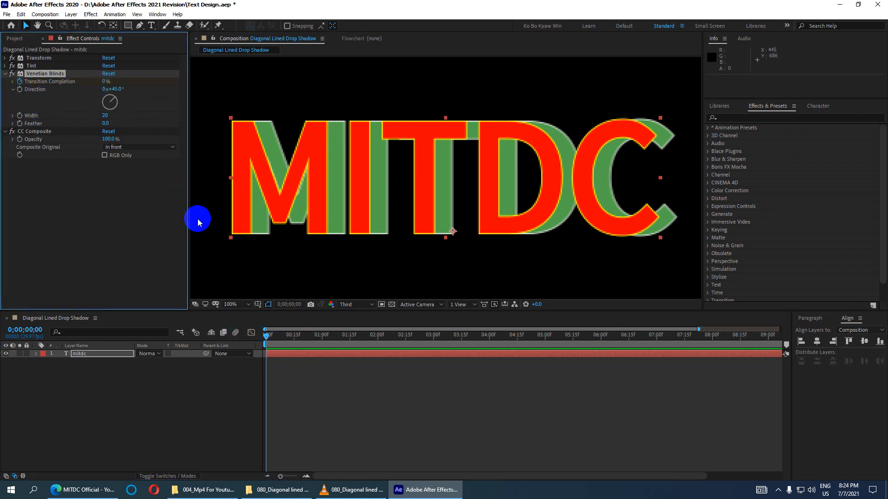
click(466, 353)
key(End)
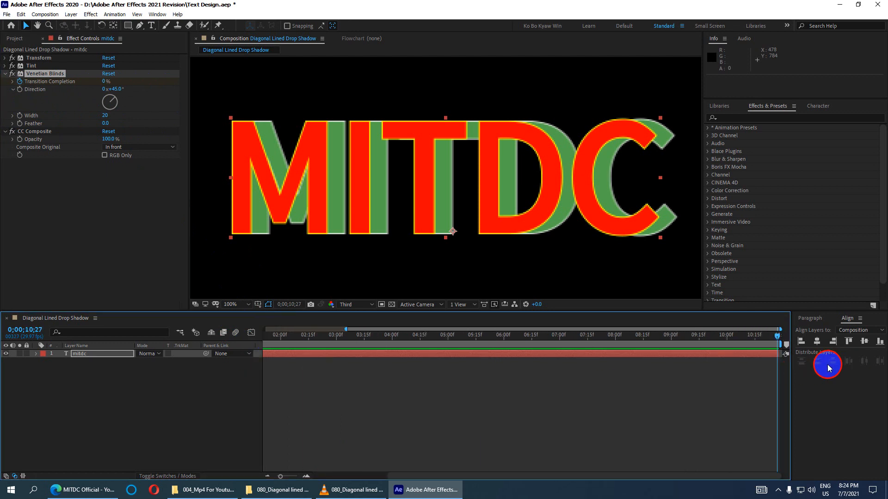
click(104, 81)
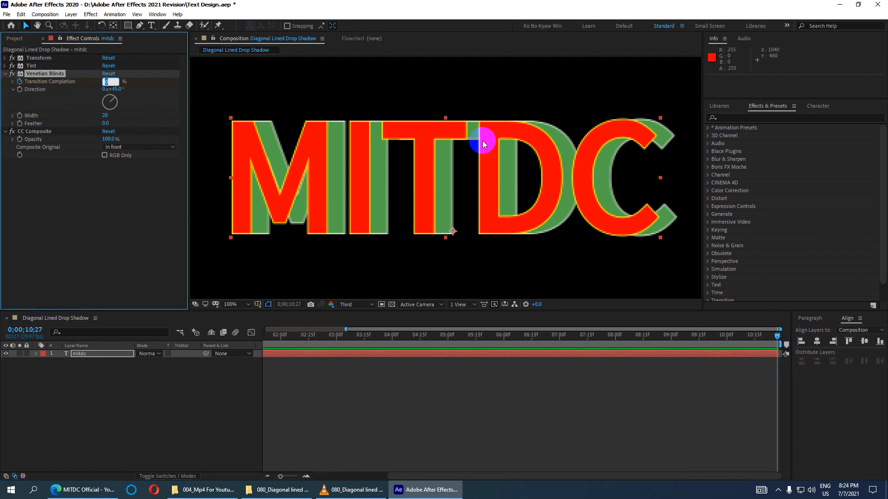
key(Return)
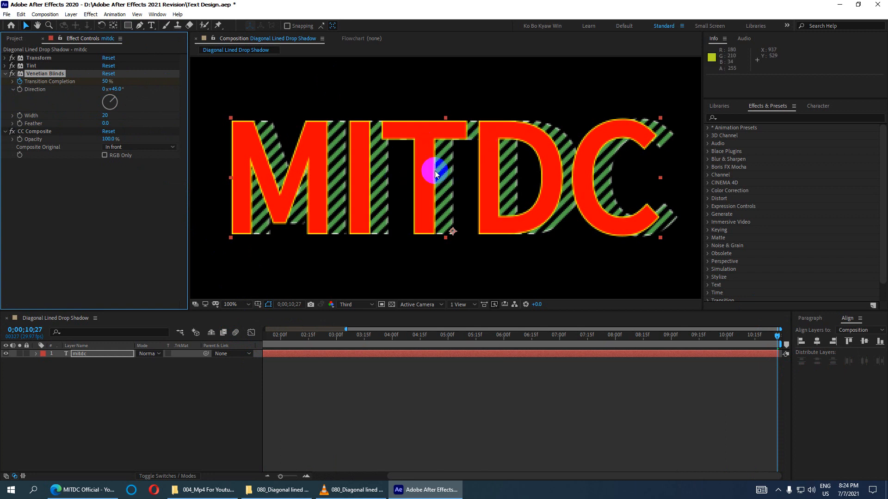
key(comma)
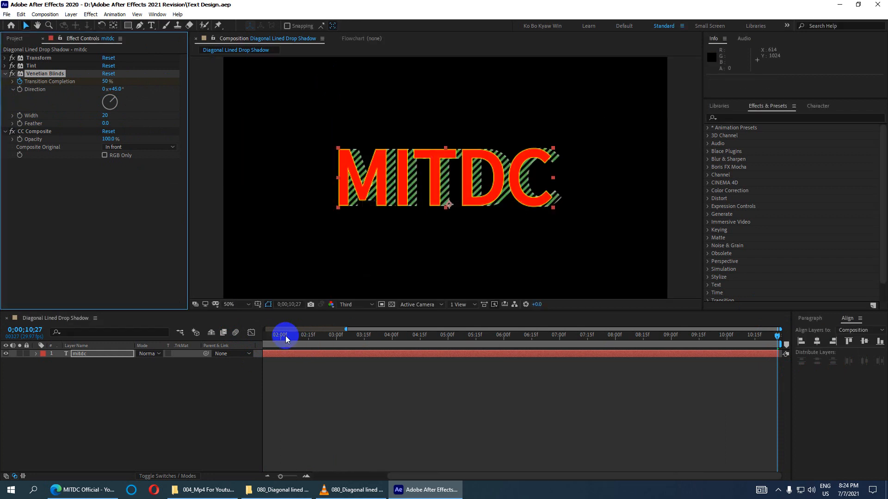
Close the Align and Paragraph panels to widen the timeline.
click(860, 318)
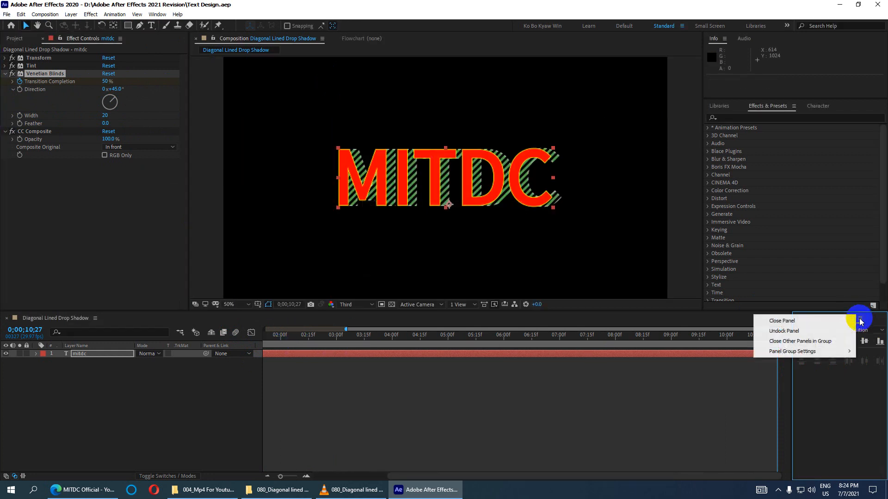
click(814, 324)
click(828, 320)
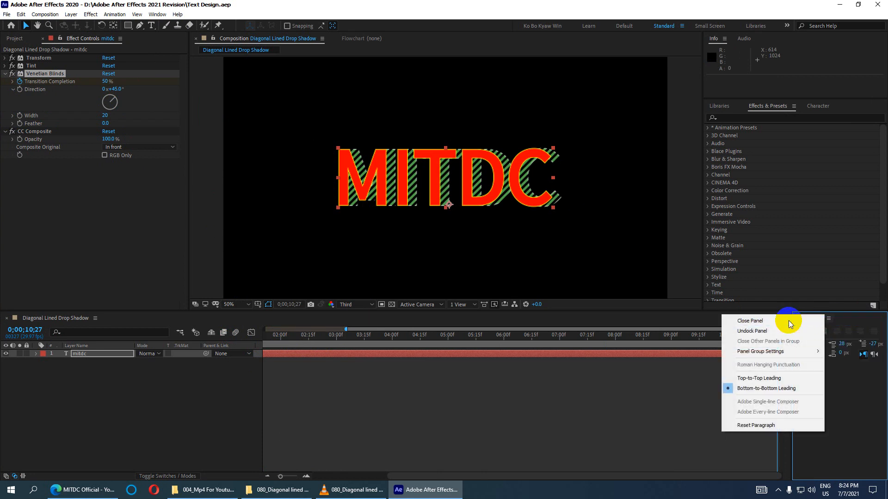
click(789, 262)
Preview the striped shadow animation from the start, stop at 0;00;03;25 and look closely at the text.
key(space)
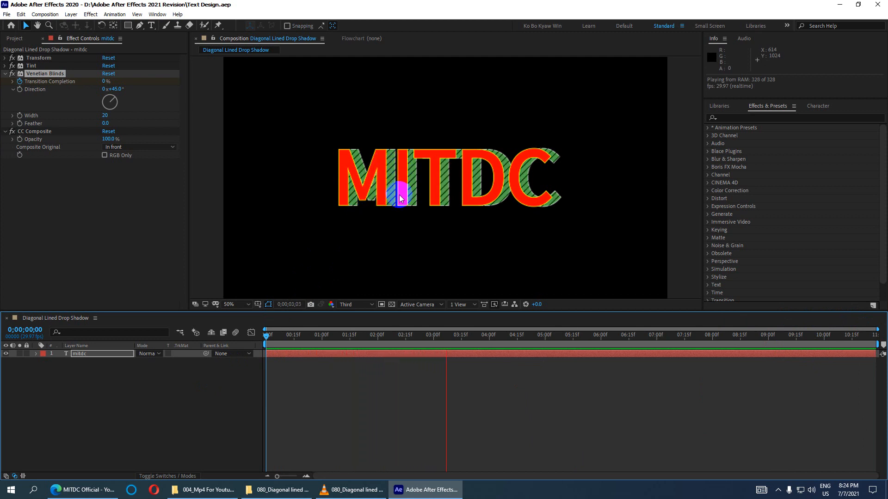
click(396, 182)
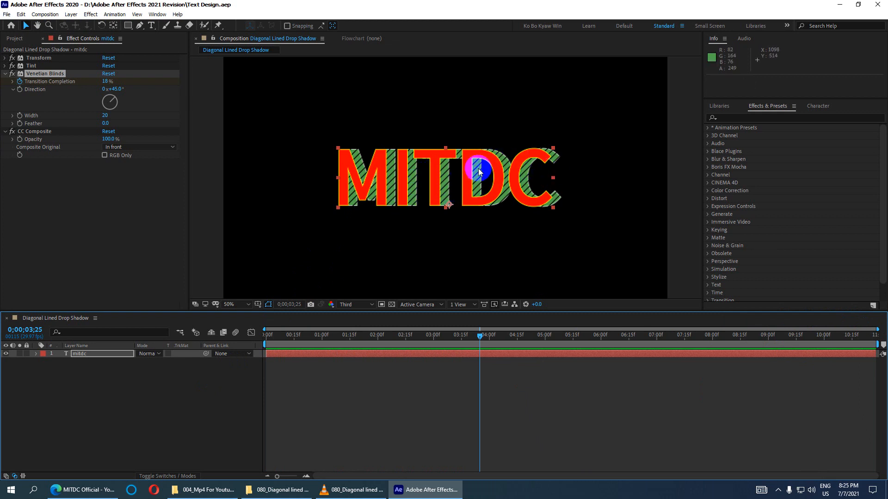
scroll(421, 170, up, 2)
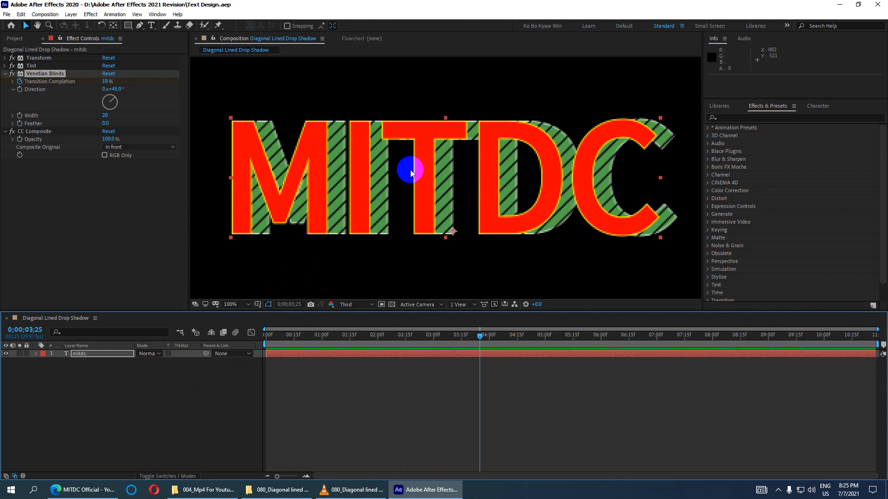
Expand the Transform settings and lower the striped shadow by setting the anchor point to 922.0, 527.0.
click(42, 59)
click(5, 58)
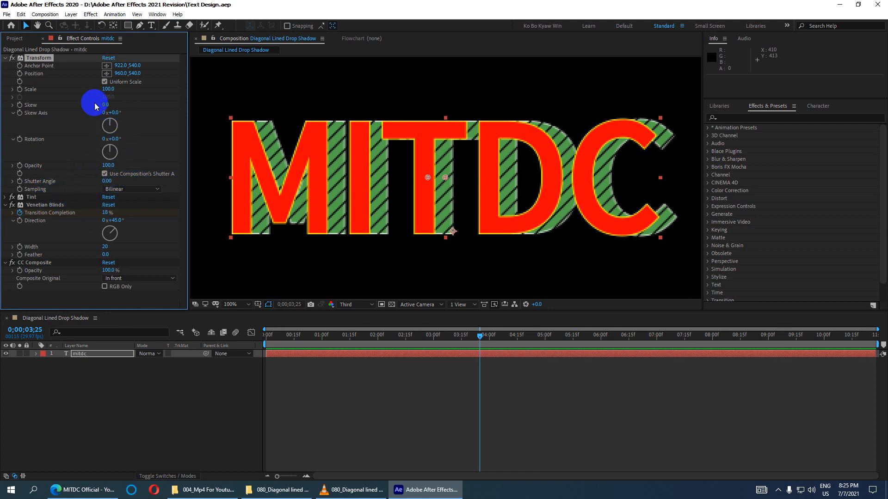
drag(134, 68, 129, 69)
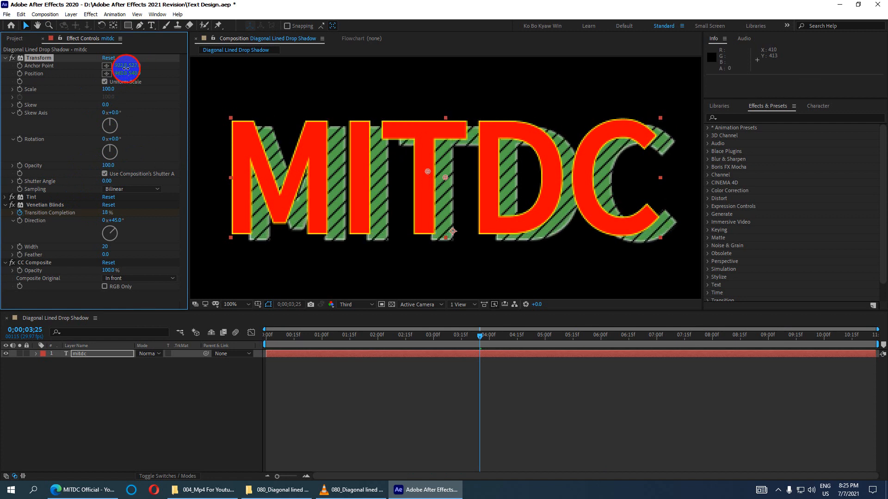
key(comma)
key(comma)
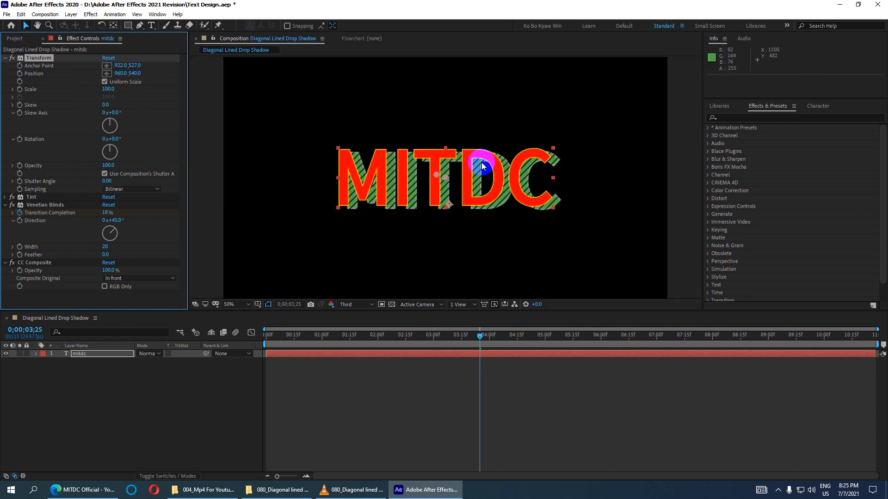
Bring the striped shadow closer to the text by setting the Transform anchor point to 946.0, 527.0.
key(period)
key(period)
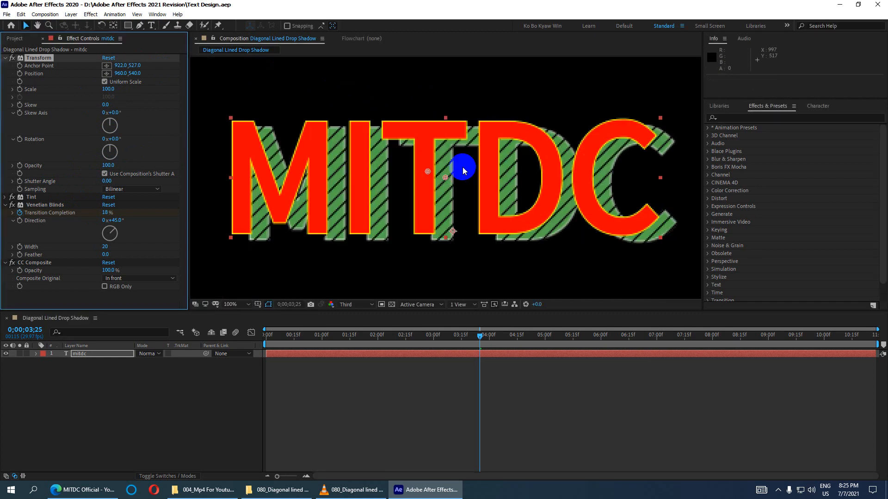
key(comma)
key(comma)
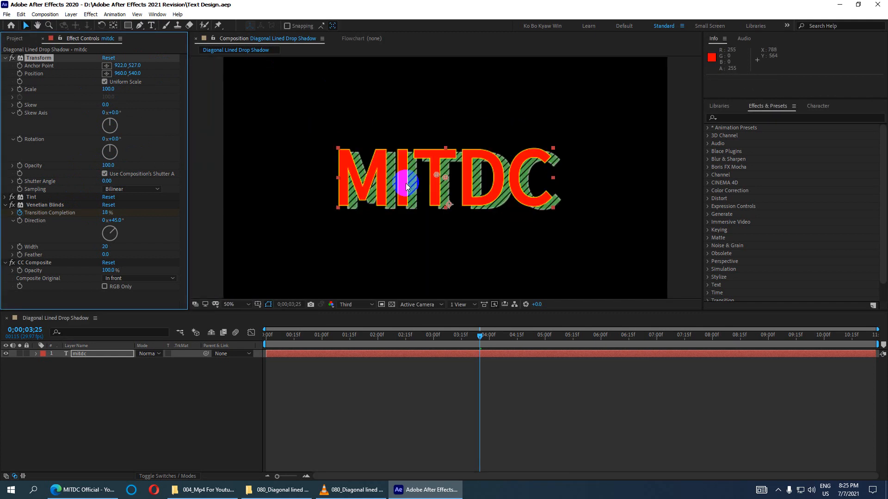
key(period)
key(period)
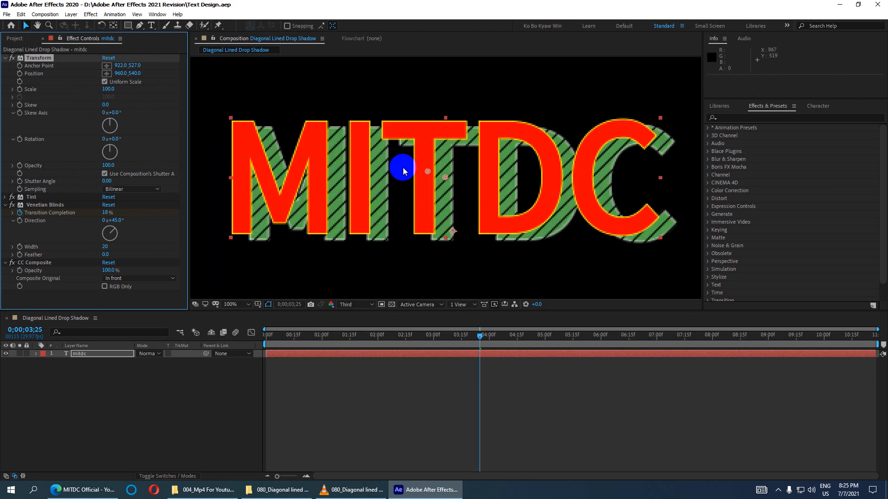
drag(120, 65, 136, 67)
click(370, 167)
key(comma)
key(comma)
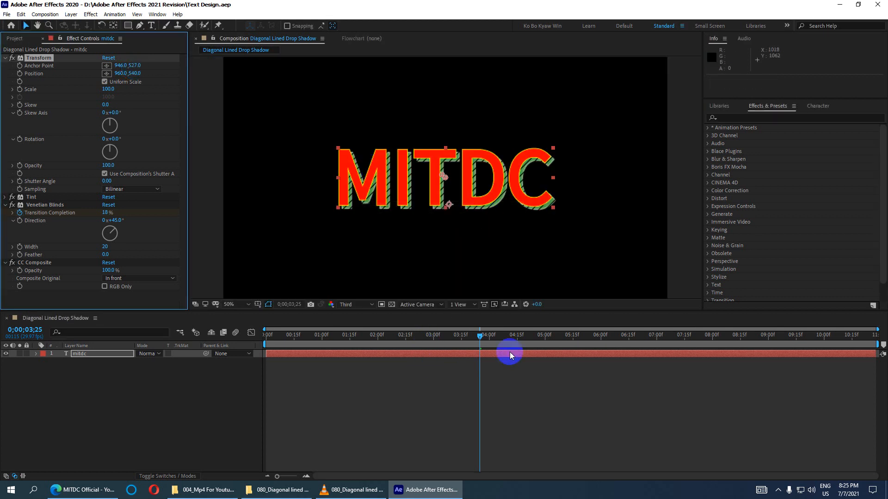
Preview the animation from the first frame, switch the preview resolution to Half and stop at 0;00;06;15.
click(135, 362)
key(Home)
key(space)
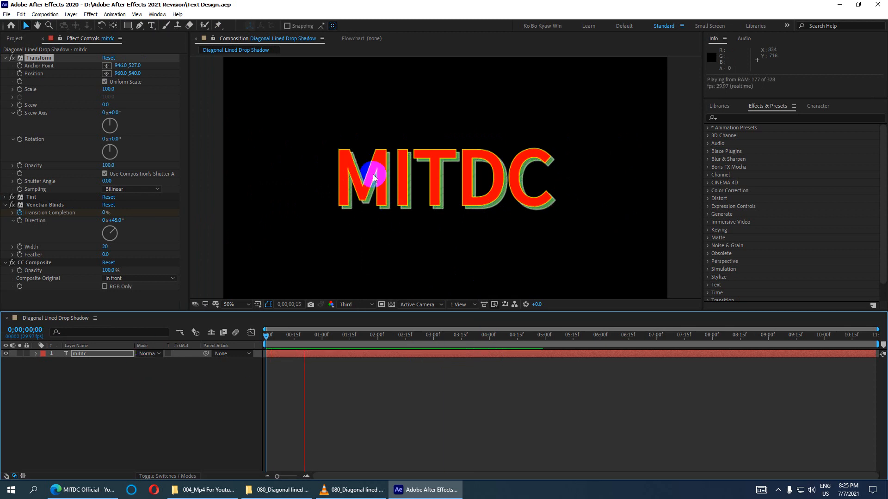
key(period)
key(period)
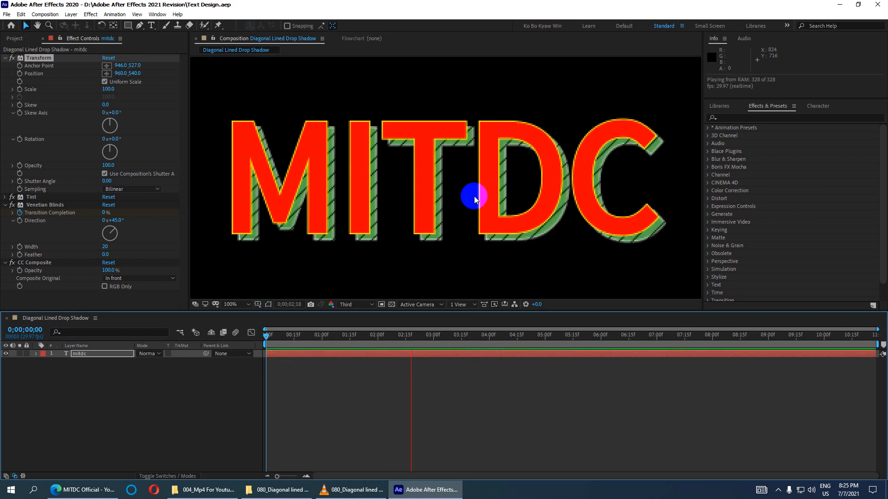
click(352, 306)
click(351, 323)
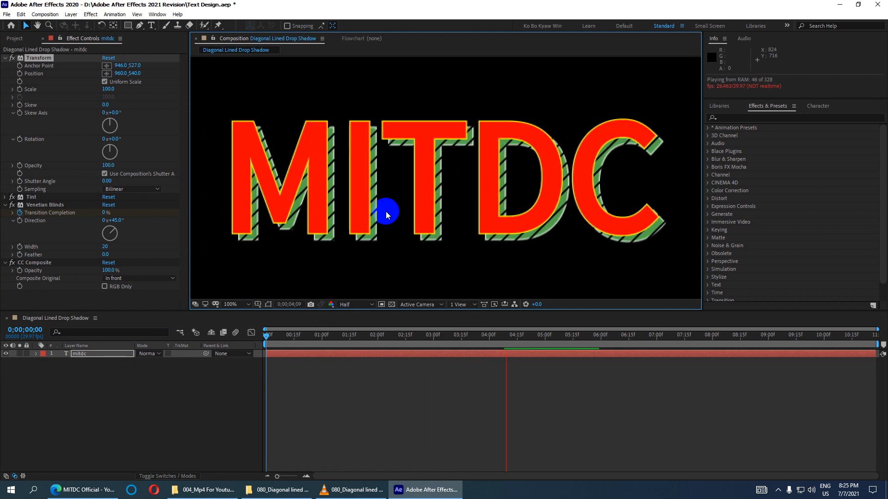
click(538, 210)
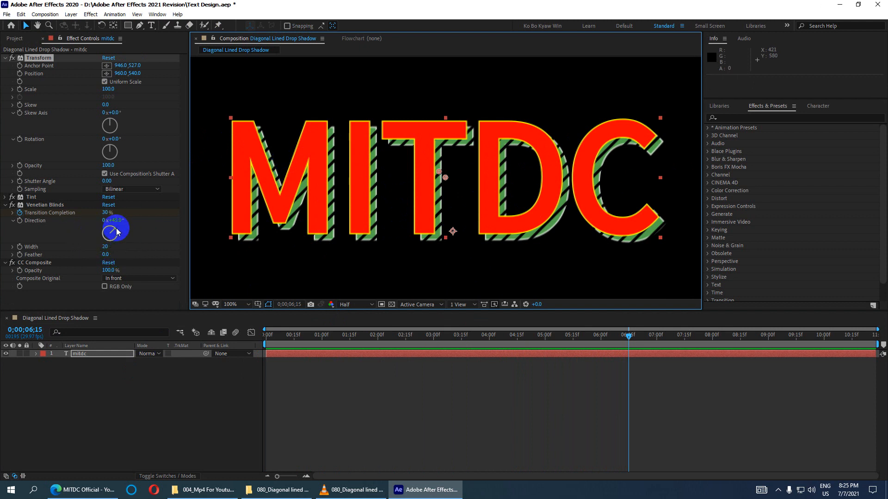
Set the Venetian Blinds width to 15 and save the project.
drag(106, 249, 104, 248)
click(104, 248)
text(1)
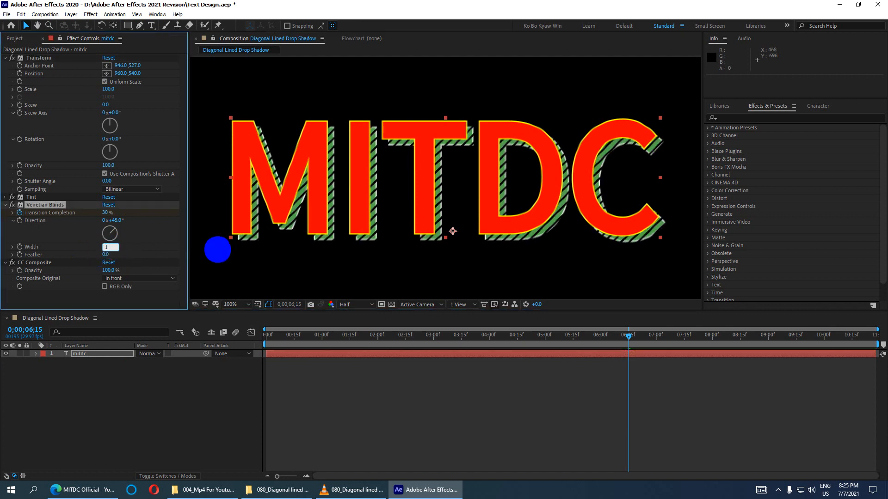
text(5)
key(Return)
key(ctrl+s)
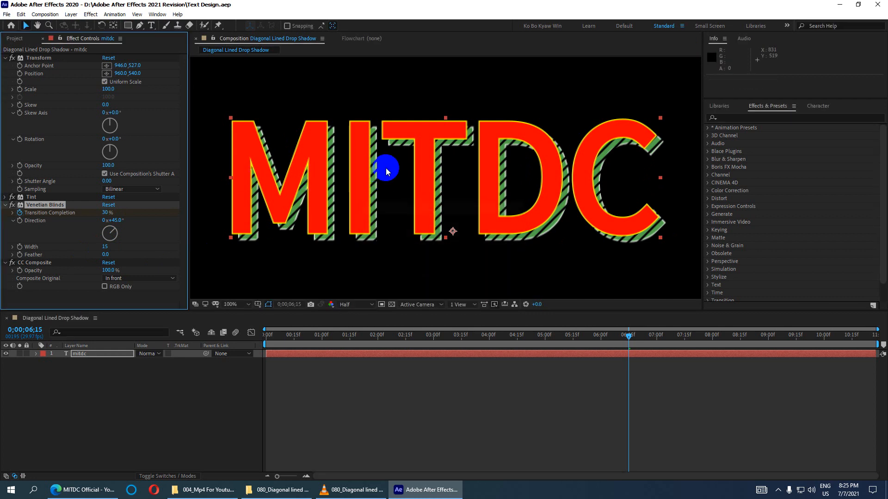
Try a Venetian Blinds feather of 5.0 on the shadow stripes and look at the text from further away.
click(105, 255)
key(Return)
click(374, 217)
scroll(391, 163, down, 1)
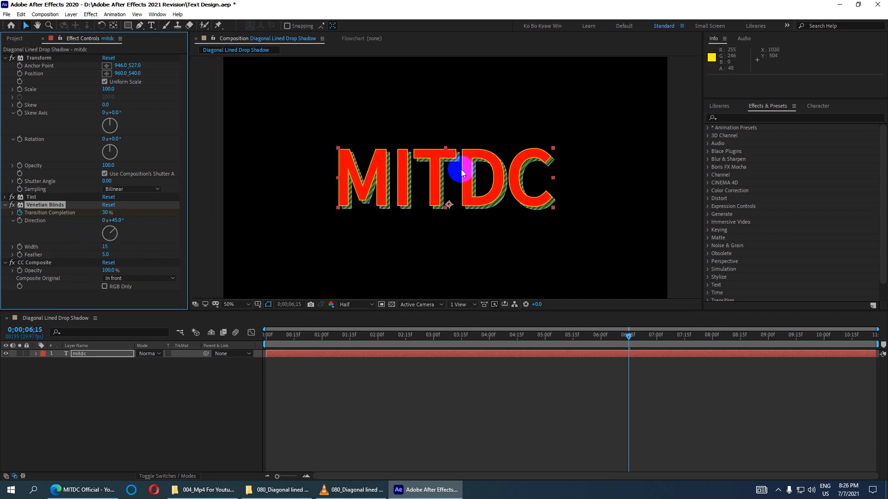
Try a Venetian Blinds feather of 1.0 and preview the animation from the first frame.
click(106, 257)
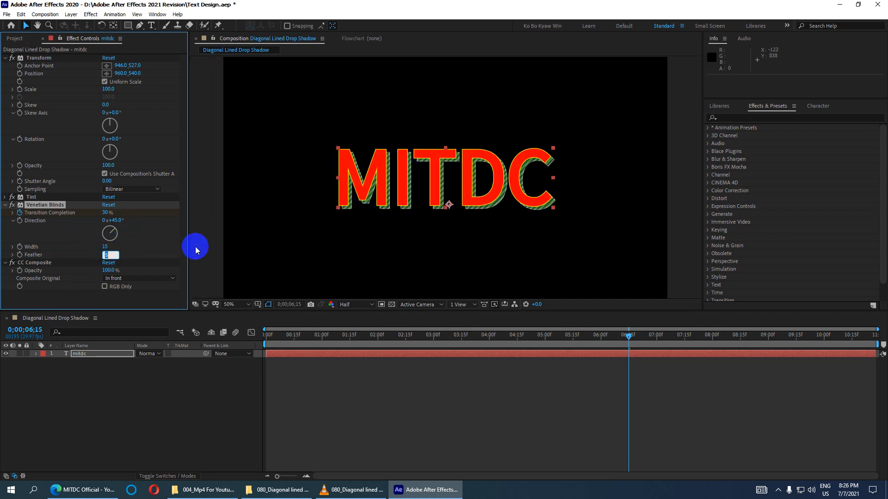
text(1)
key(Return)
scroll(442, 180, up, 1)
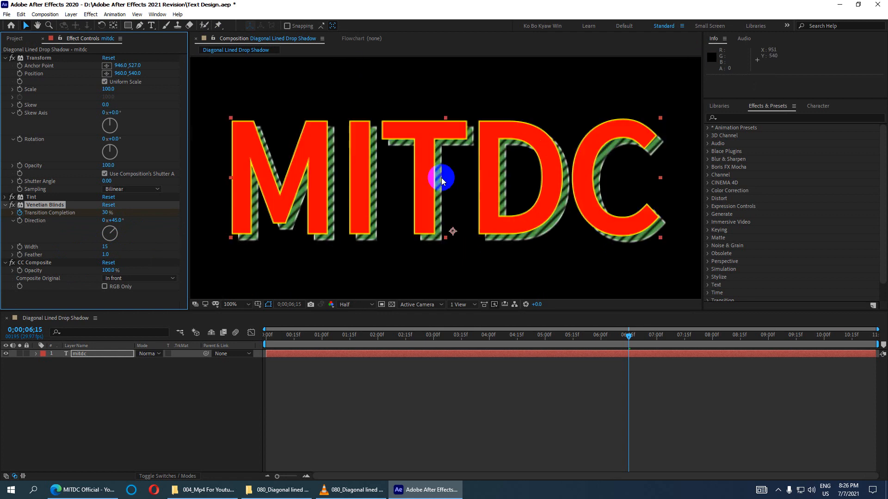
drag(629, 336, 272, 351)
key(space)
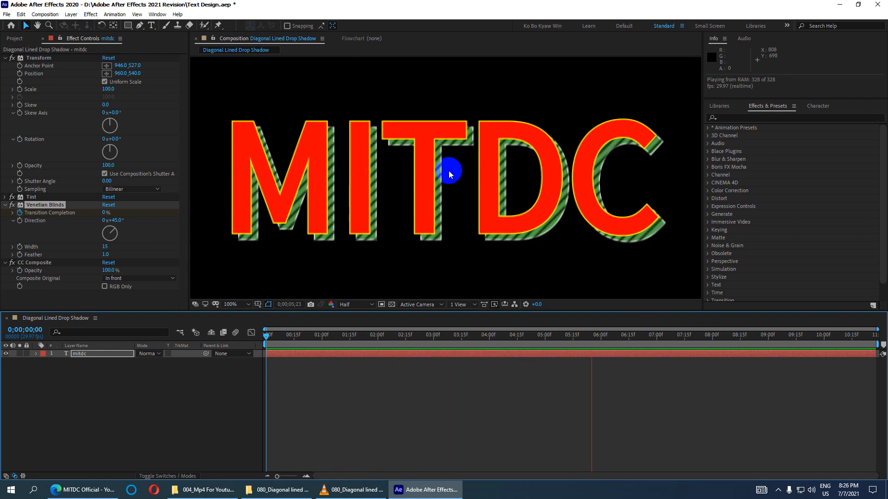
Set the Venetian Blinds feather back to 0.0, save the project and stop the preview at 0;00;08;04.
click(104, 254)
key(Return)
key(ctrl+s)
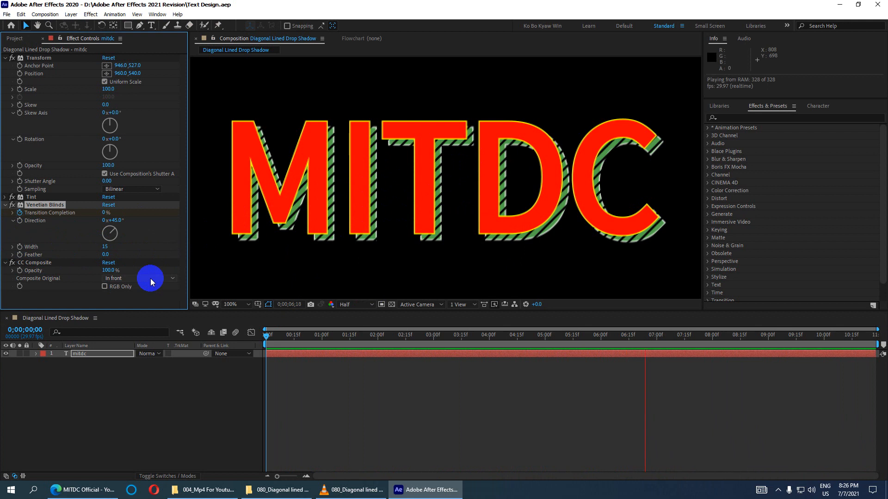
key(space)
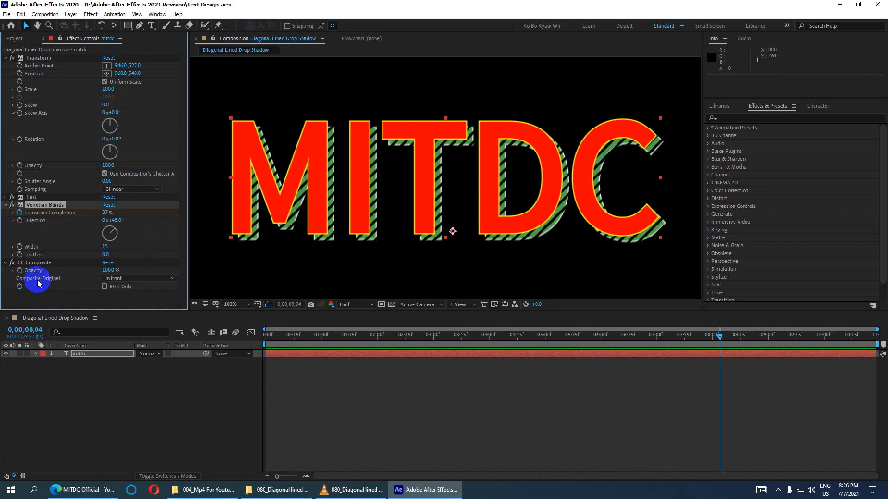
Try the Behind and Copy options for CC Composite's Composite Original, and return it to In front.
click(119, 279)
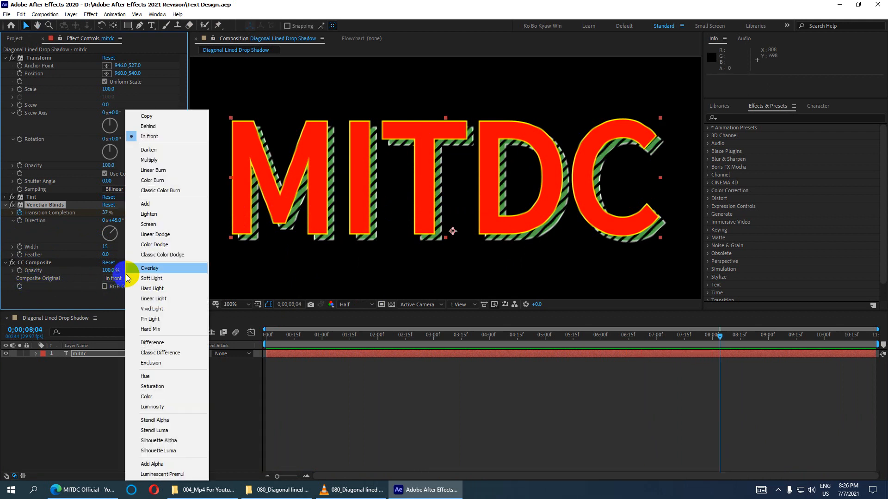
click(149, 126)
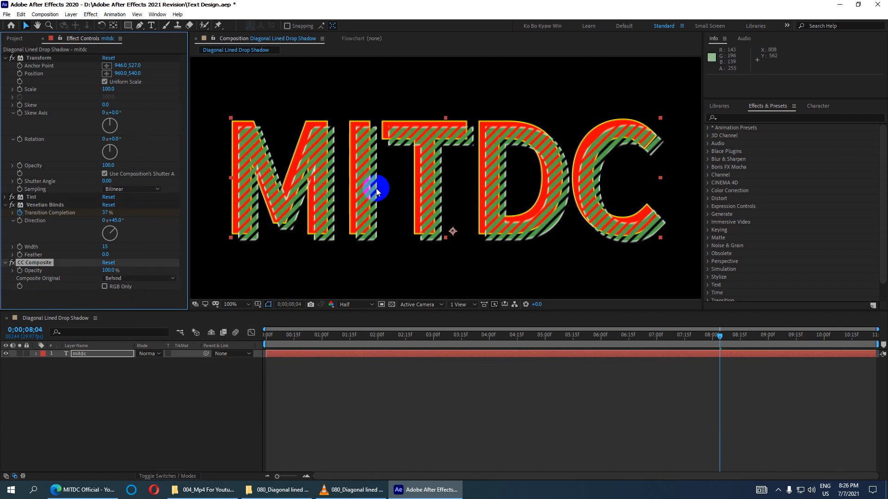
click(122, 278)
click(166, 117)
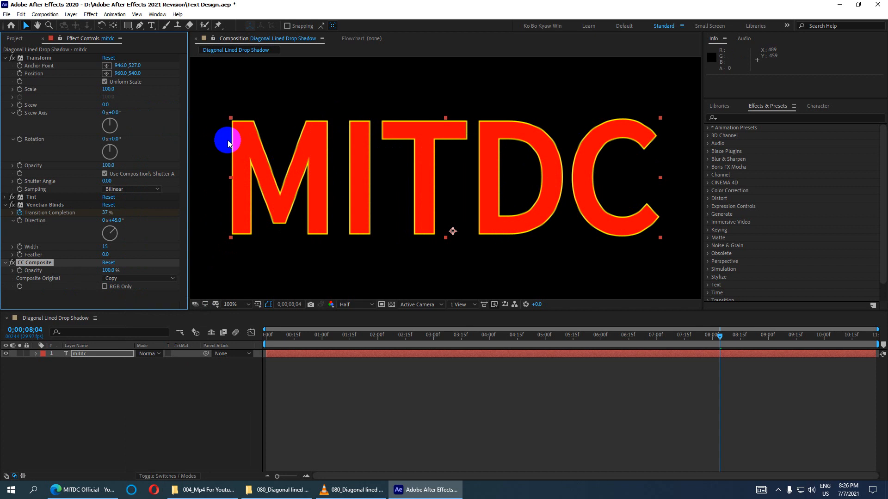
click(124, 279)
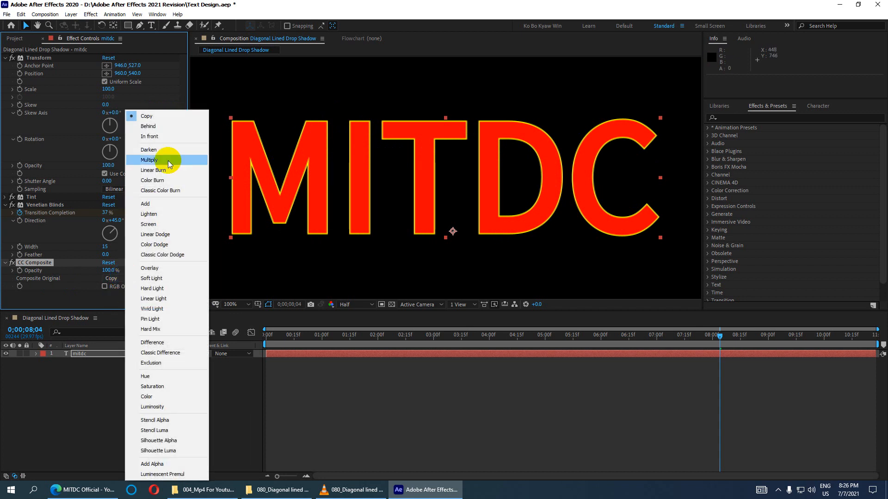
click(150, 136)
Try Darken, Multiply, Linear Burn, Color Burn and Classic Color Burn as CC Composite's Composite Original mode.
click(131, 280)
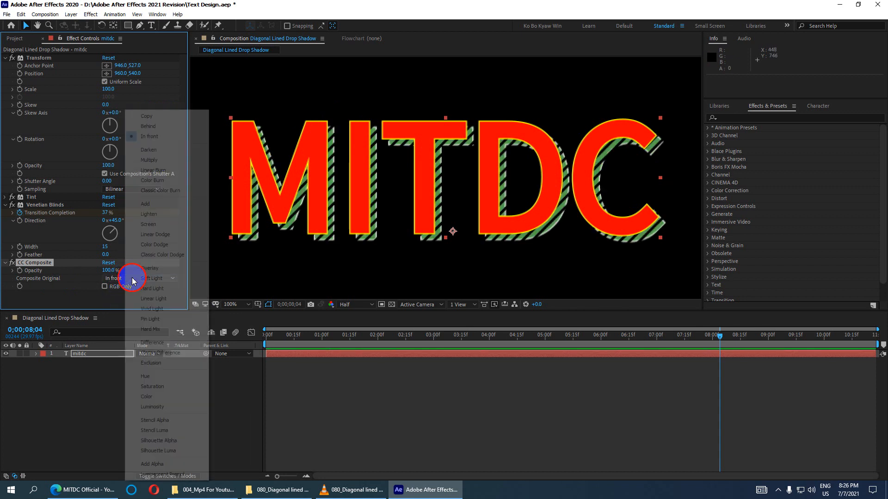
click(150, 150)
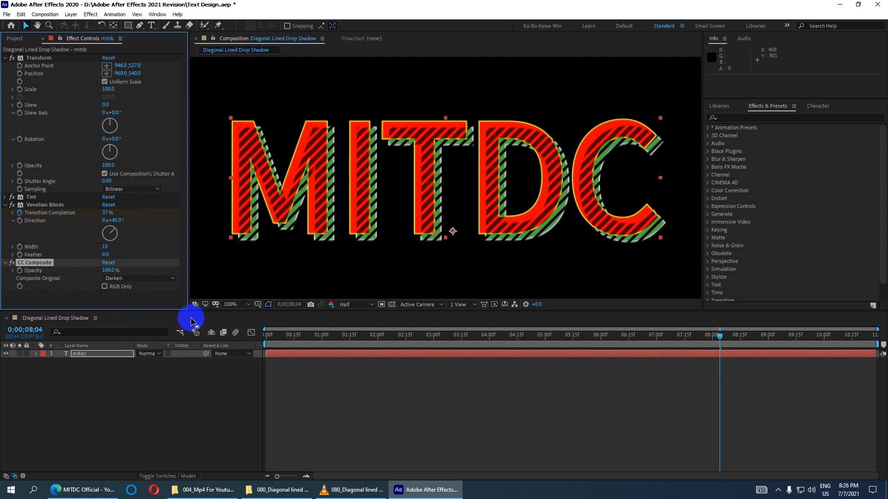
click(131, 279)
click(162, 160)
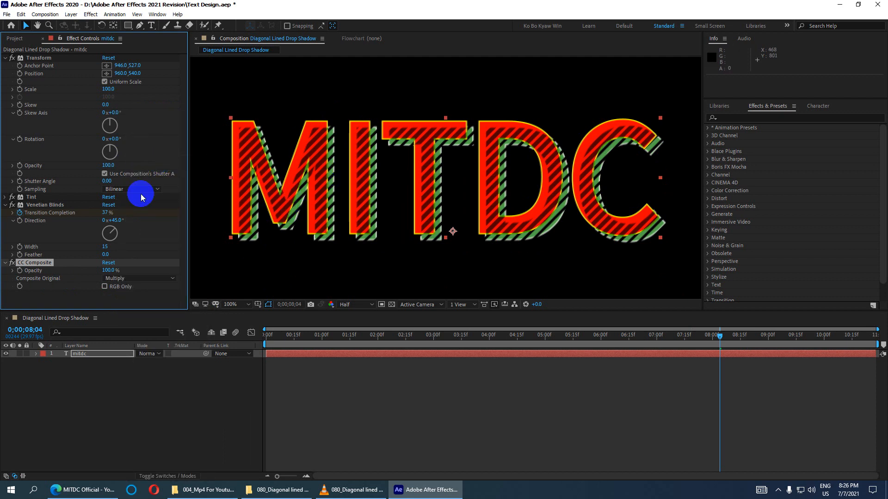
click(137, 280)
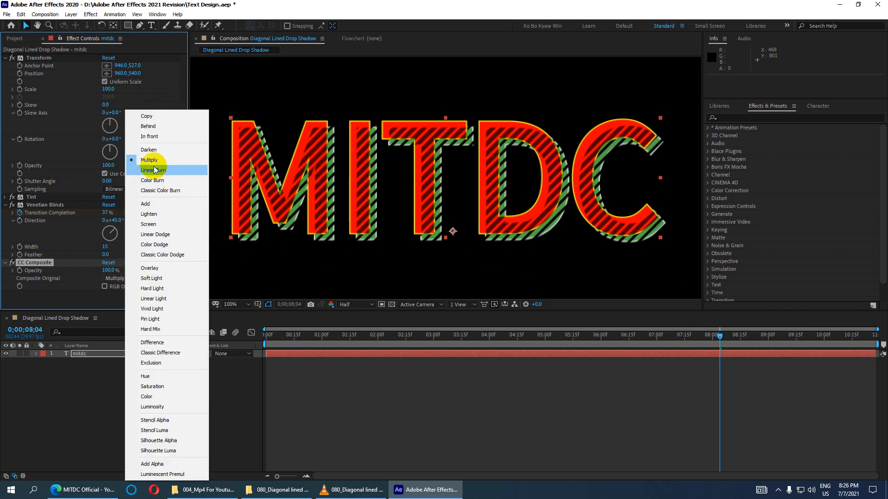
click(154, 170)
click(134, 278)
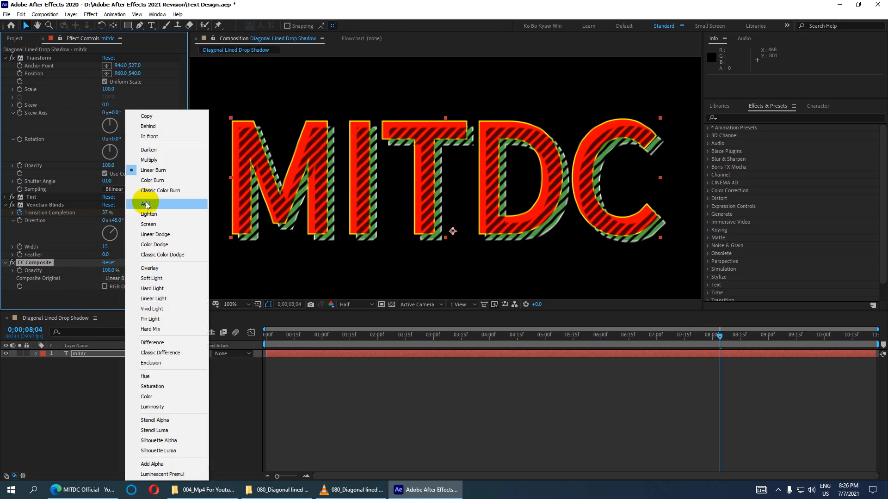
click(154, 176)
click(127, 281)
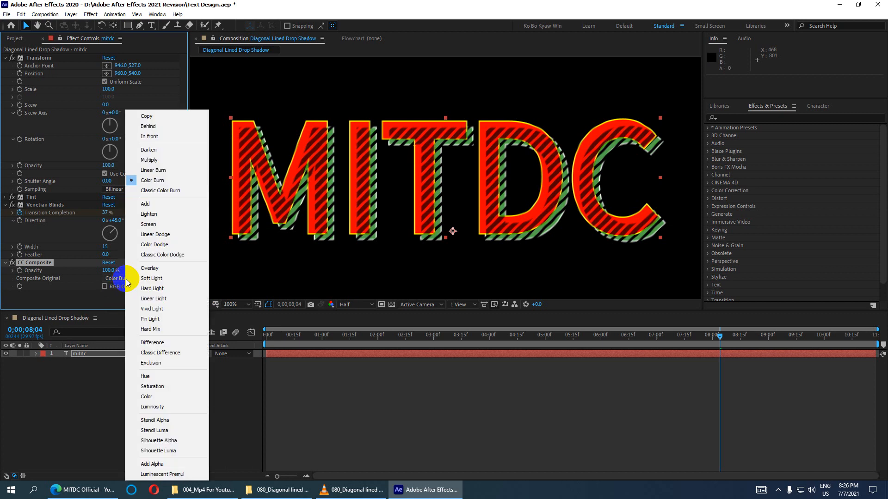
click(151, 190)
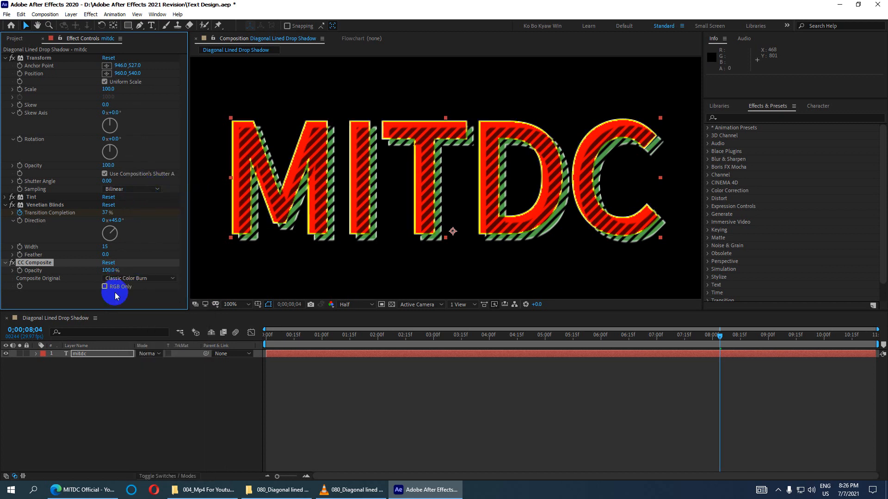
Set CC Composite's Composite Original back to In front and save the project.
click(130, 279)
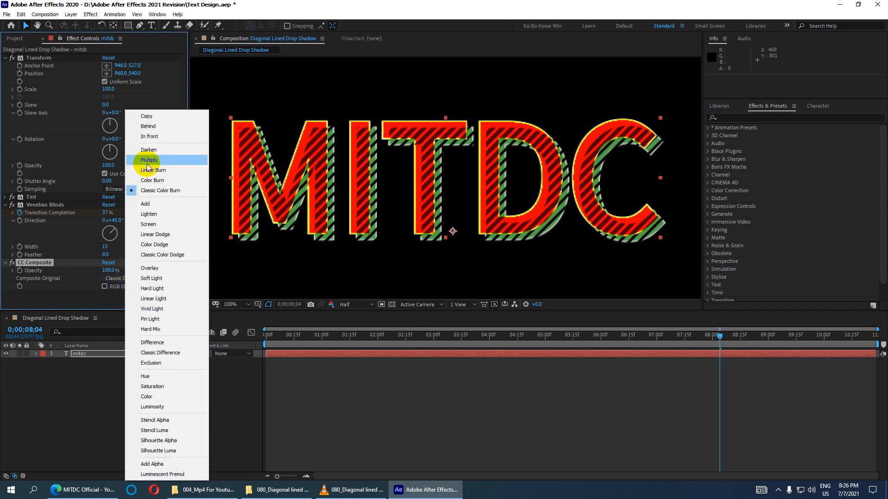
click(151, 136)
key(ctrl+s)
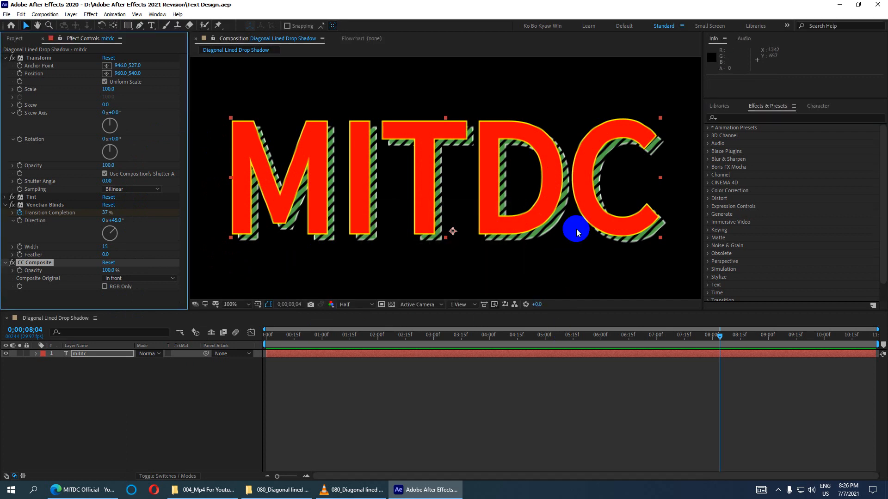
Preview the finished lined shadow animation from the first frame with the whole composition in view.
scroll(577, 226, down, 3)
scroll(577, 226, up, 2)
drag(359, 336, 162, 351)
key(space)
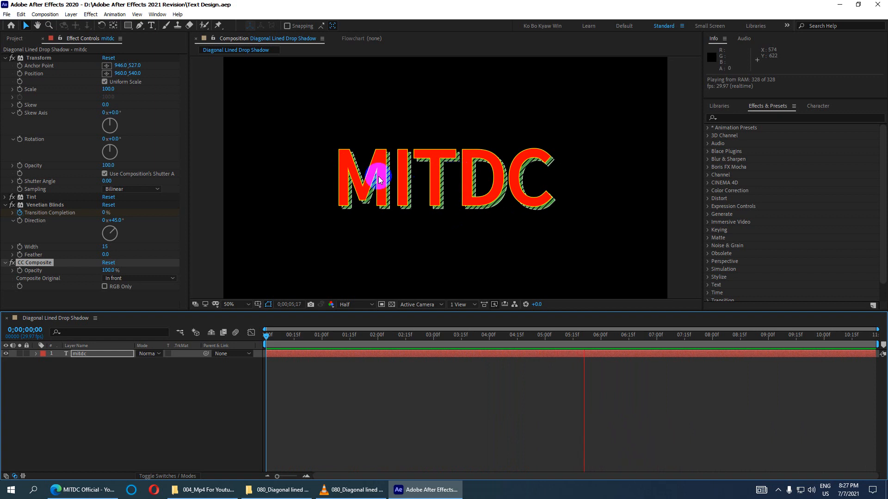
Collapse the Transform, Venetian Blinds and CC Composite settings and deselect the effect.
click(5, 58)
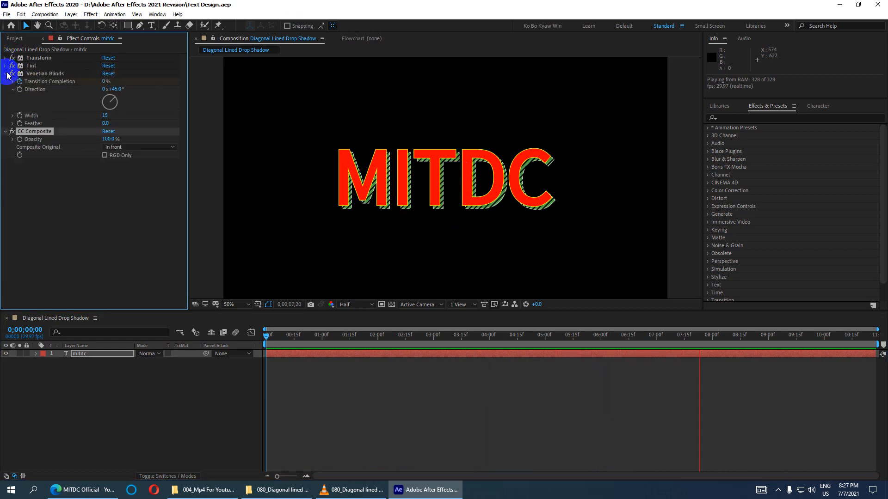
click(5, 74)
click(5, 82)
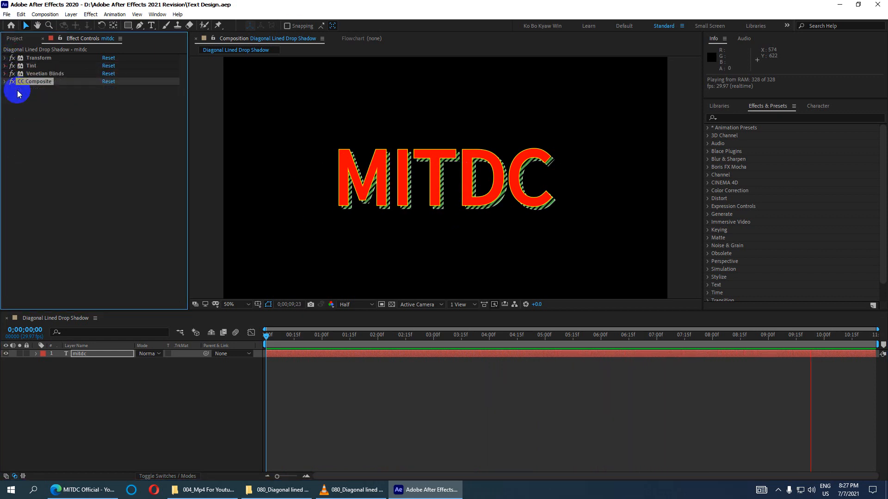
click(26, 125)
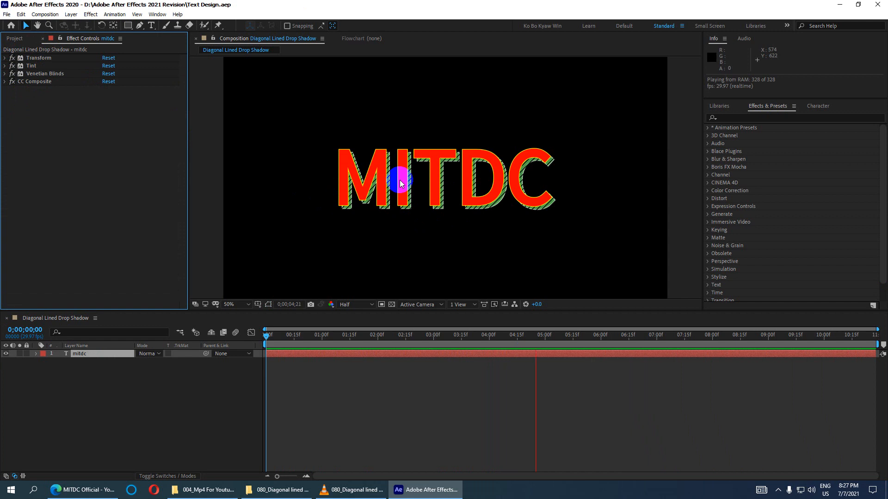
Switch to the browser to view the MITDC Official YouTube channel's videos, and return to After Effects.
click(92, 493)
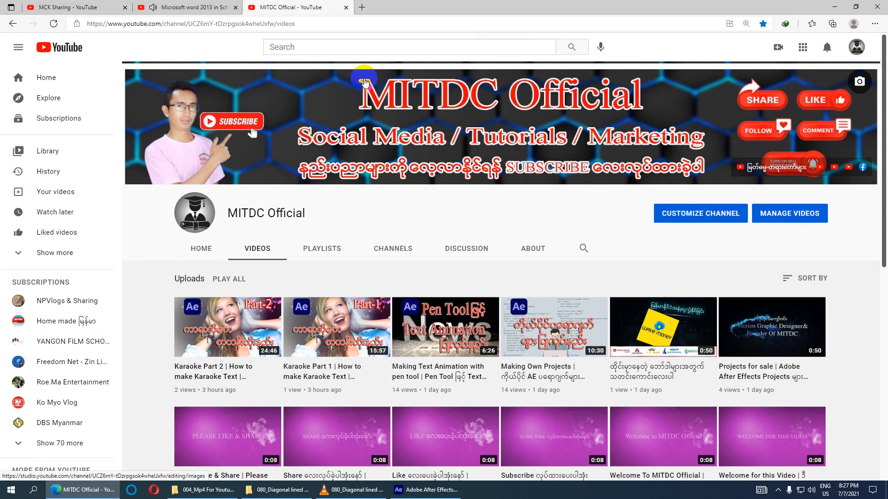
click(835, 7)
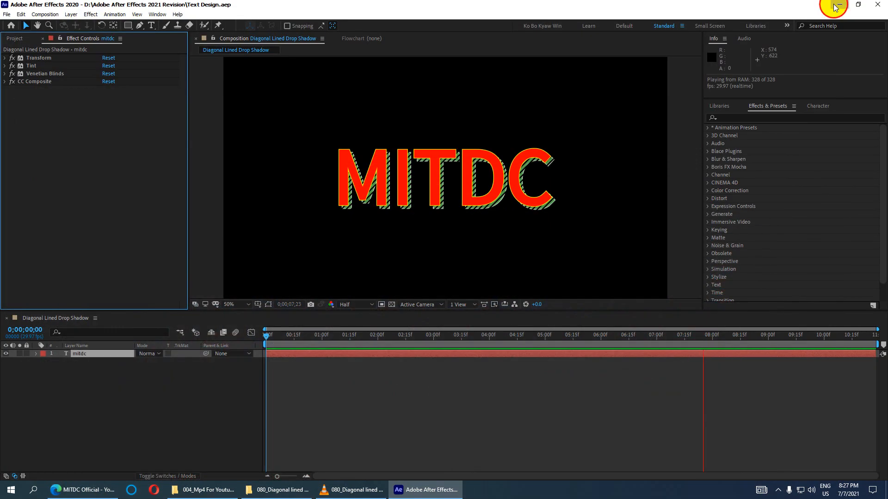